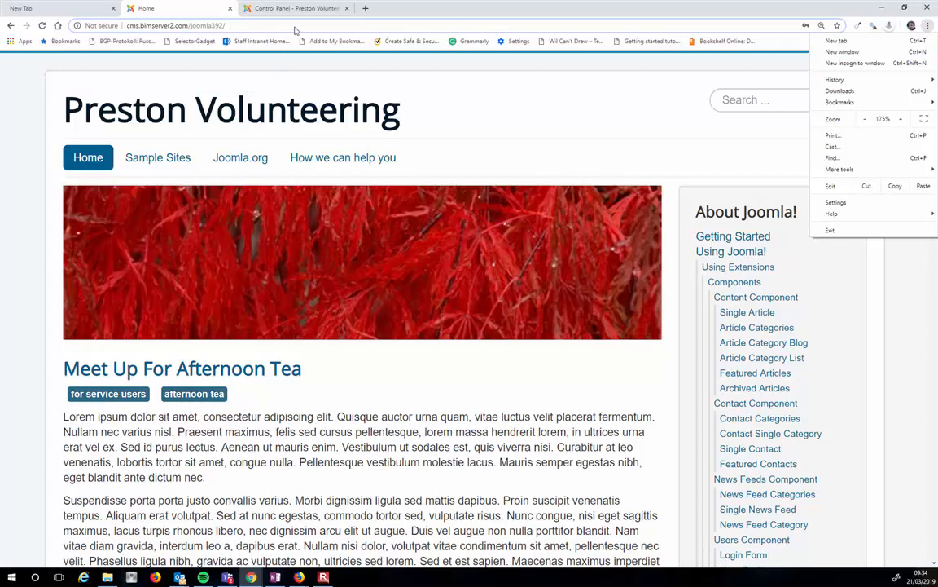
View the public site's "How we can help you" page and return to its home page.
left_click(611, 111)
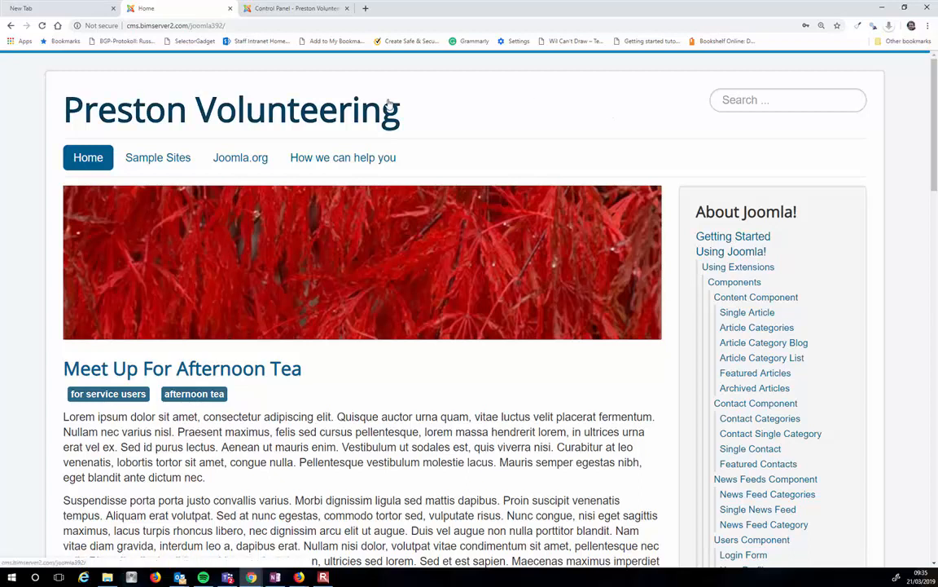
left_click(186, 118)
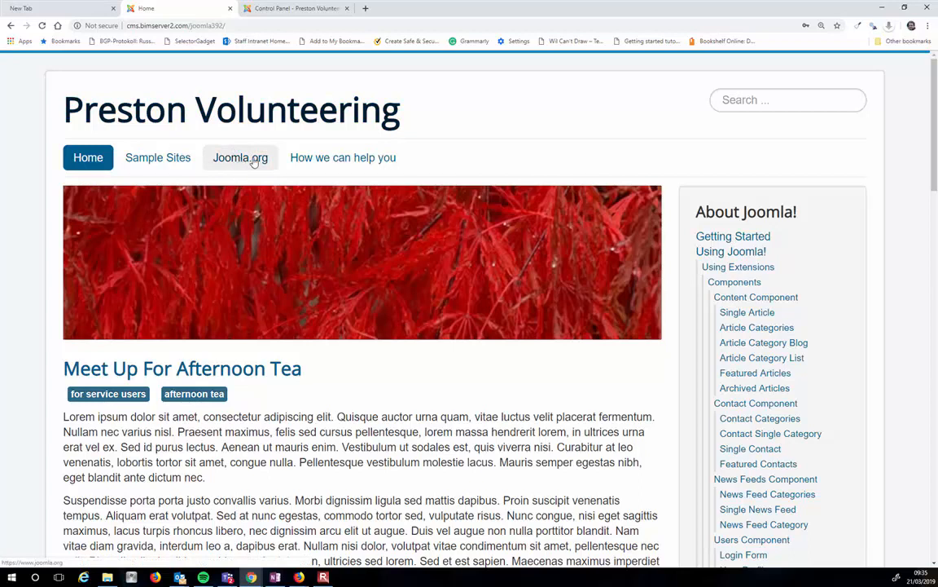
left_click(324, 162)
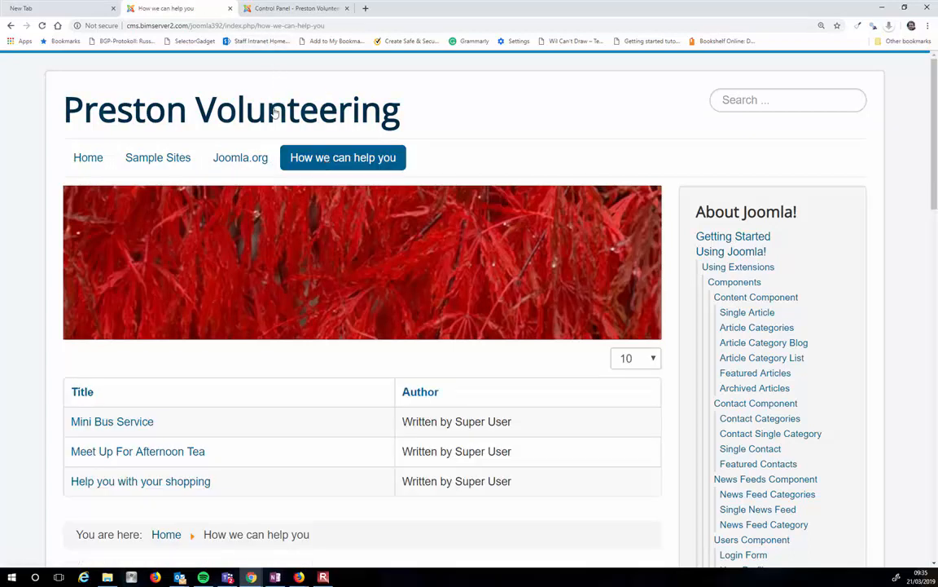
left_click(122, 118)
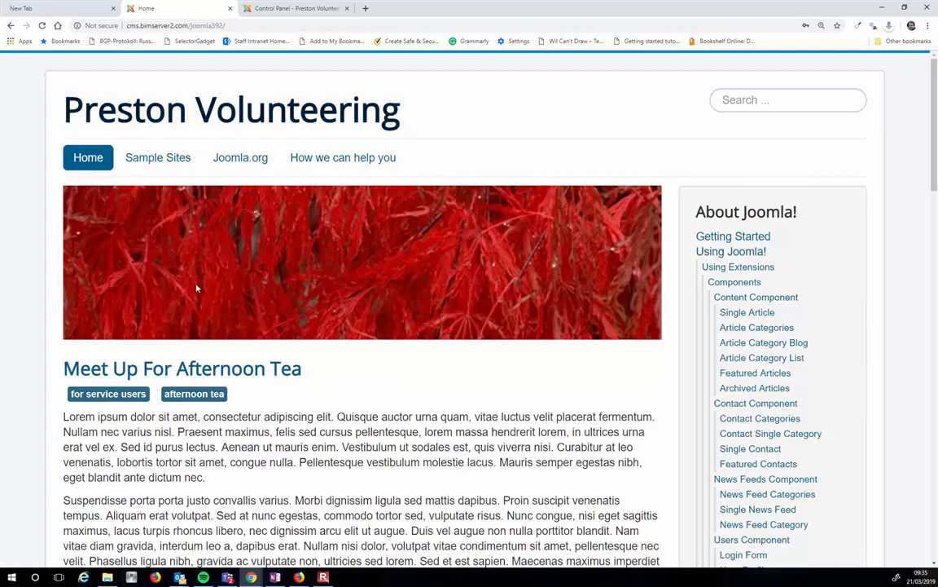
Switch to the Joomla administration and open the list of Main Menu items.
left_click(283, 9)
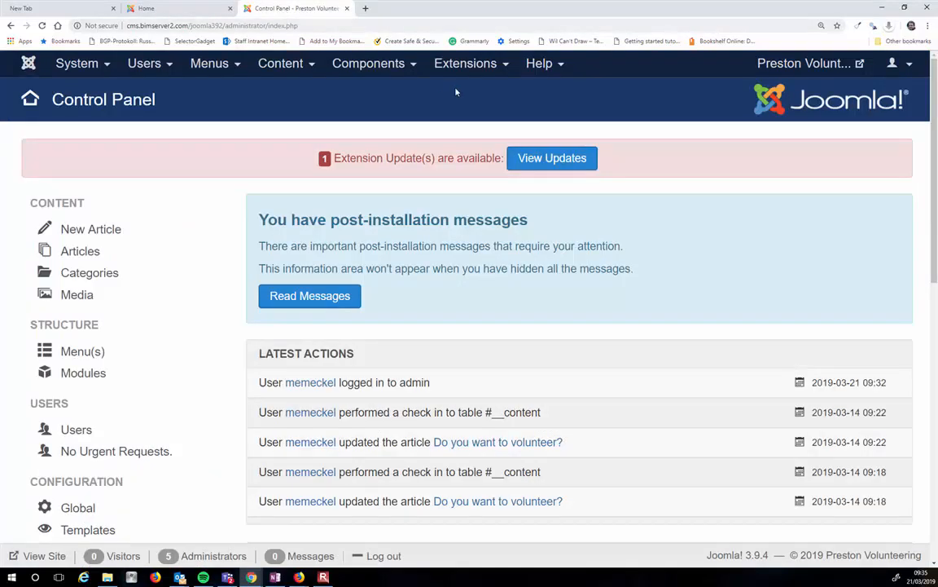
left_click(175, 10)
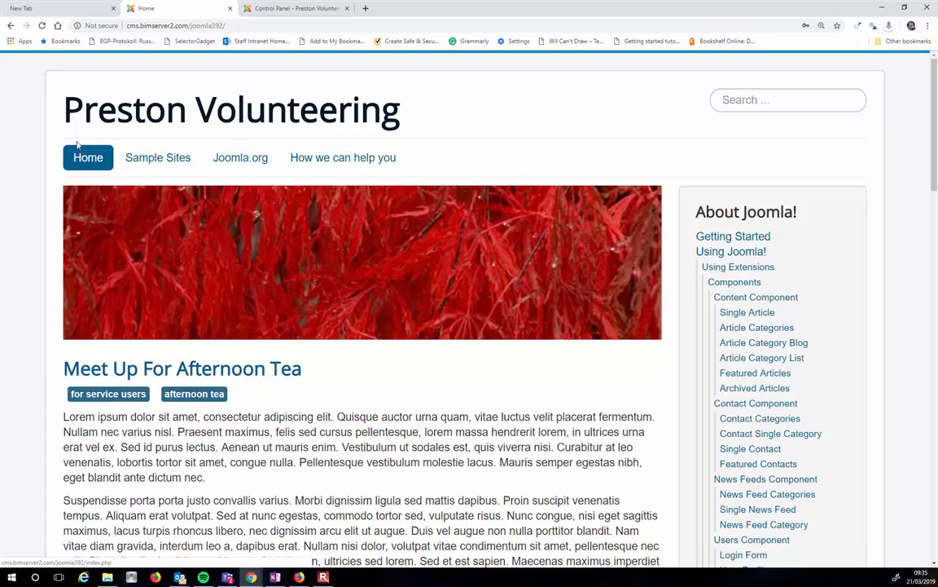
left_click(249, 10)
left_click(211, 70)
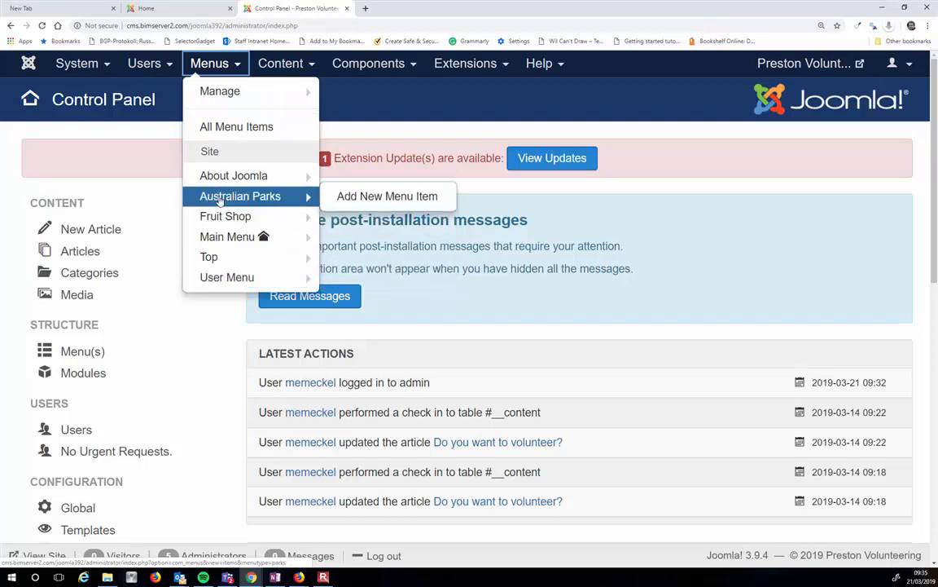
mouse_move(228, 237)
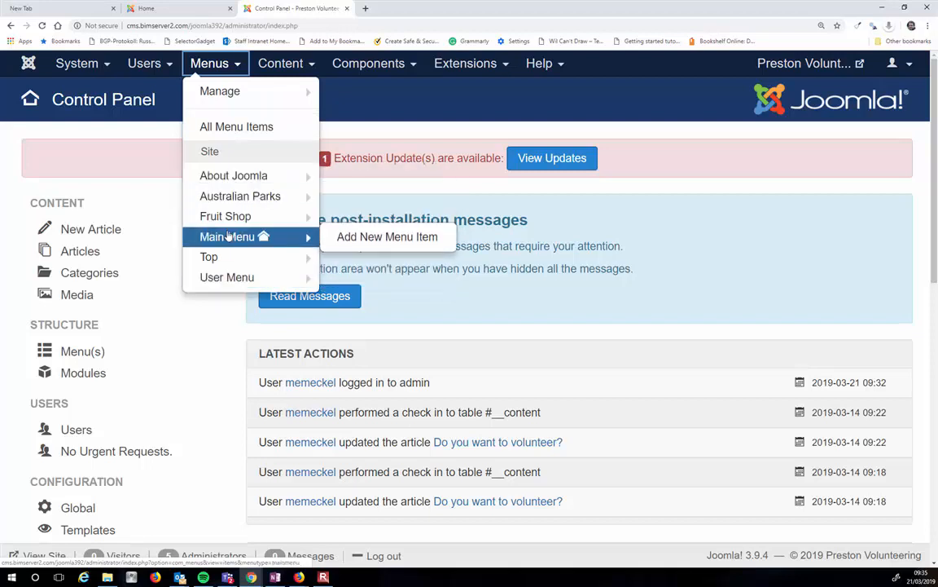
left_click(227, 237)
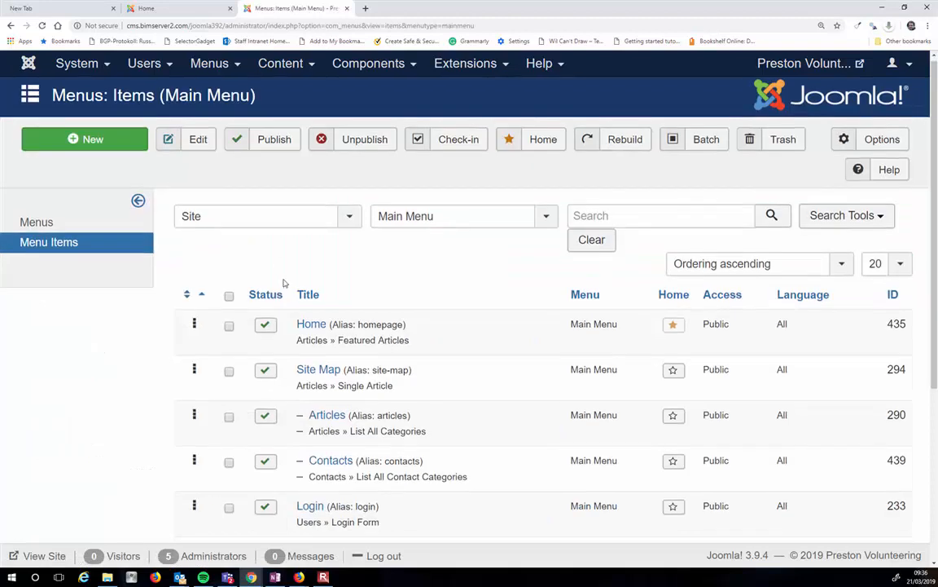
Look through the Main Menu items and their default home marker, comparing them with the public site's navigation.
scroll(284, 282, "down", 2)
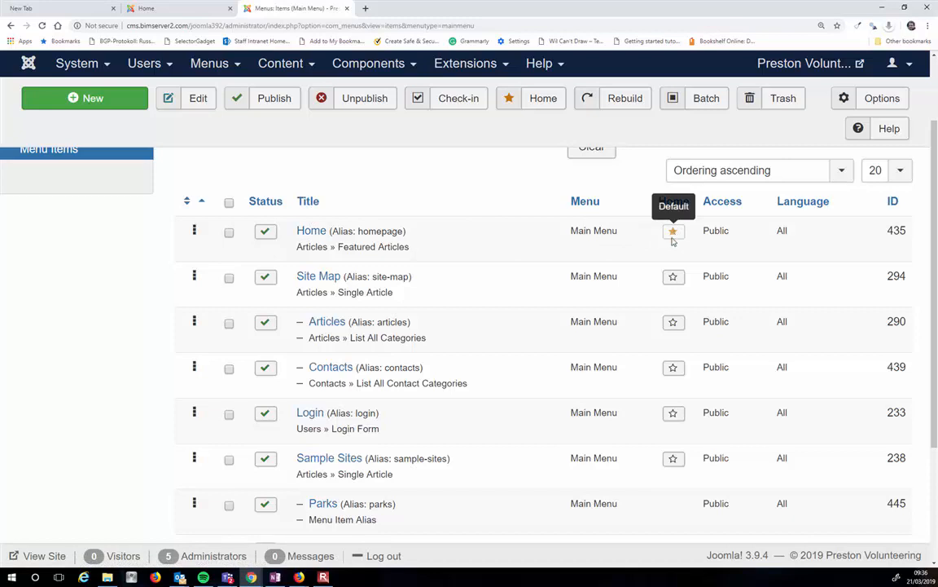
left_click(211, 15)
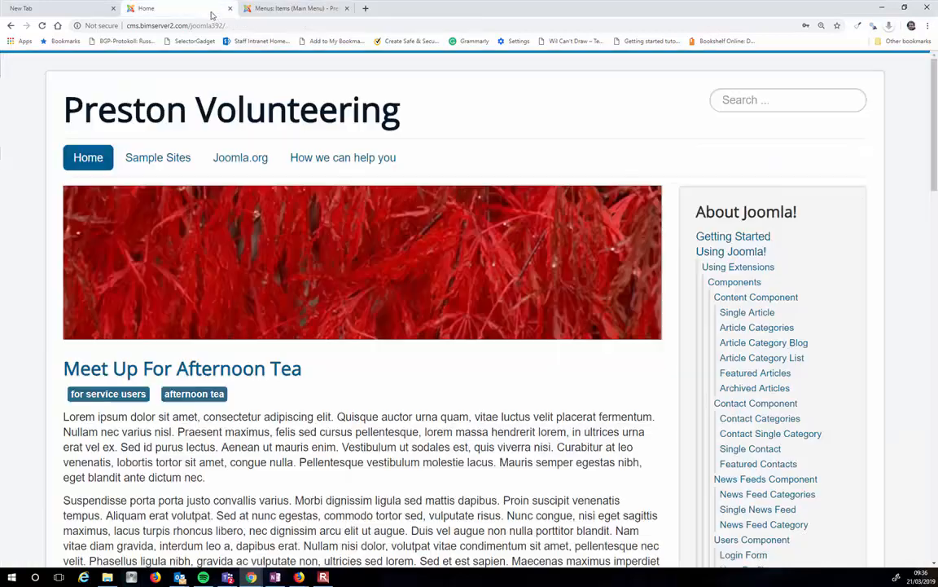
left_click(291, 11)
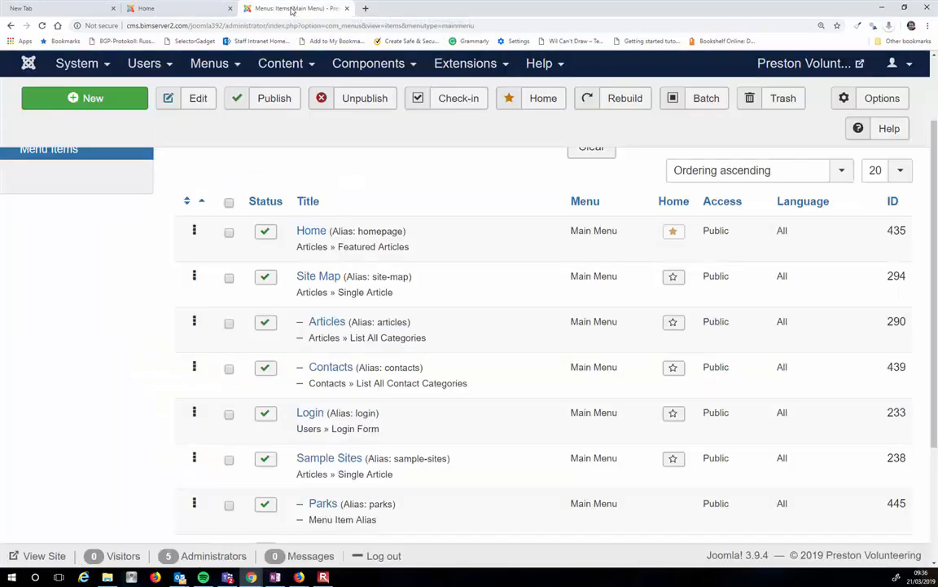
scroll(300, 181, "down", 3)
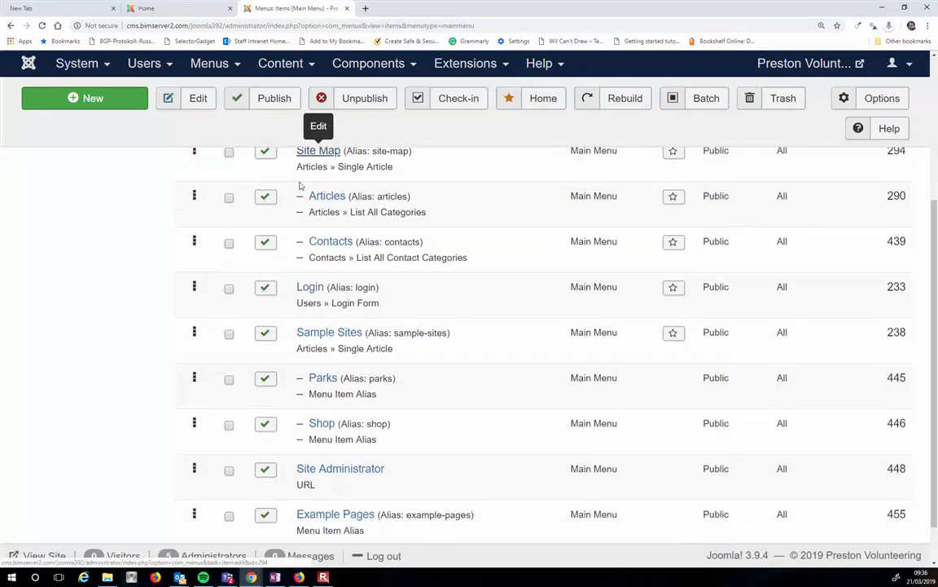
scroll(300, 181, "up", 4)
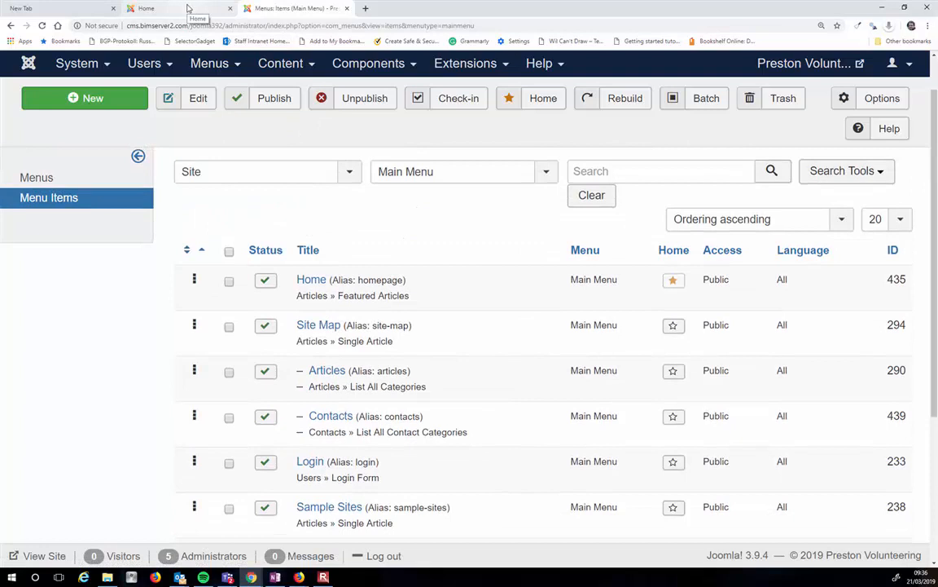
left_click(188, 8)
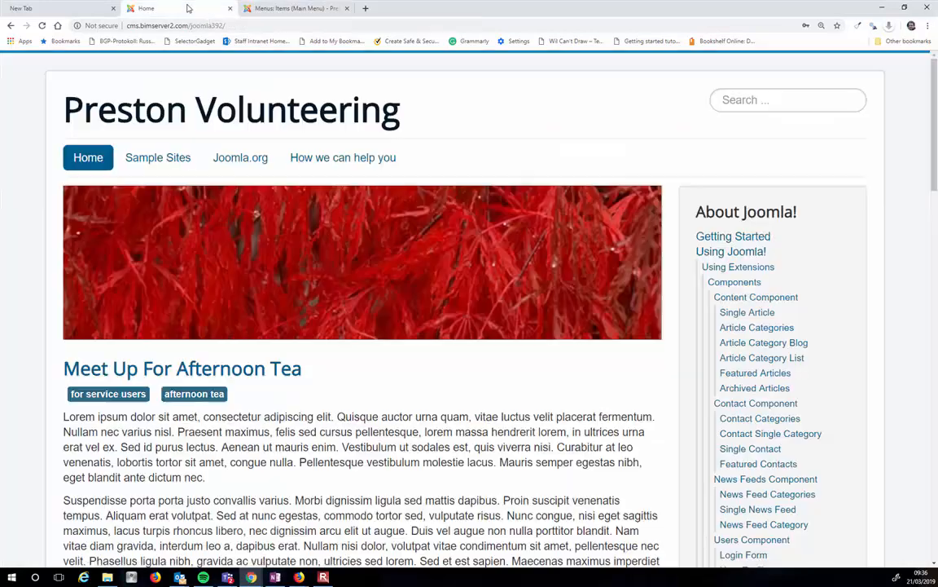
left_click(244, 8)
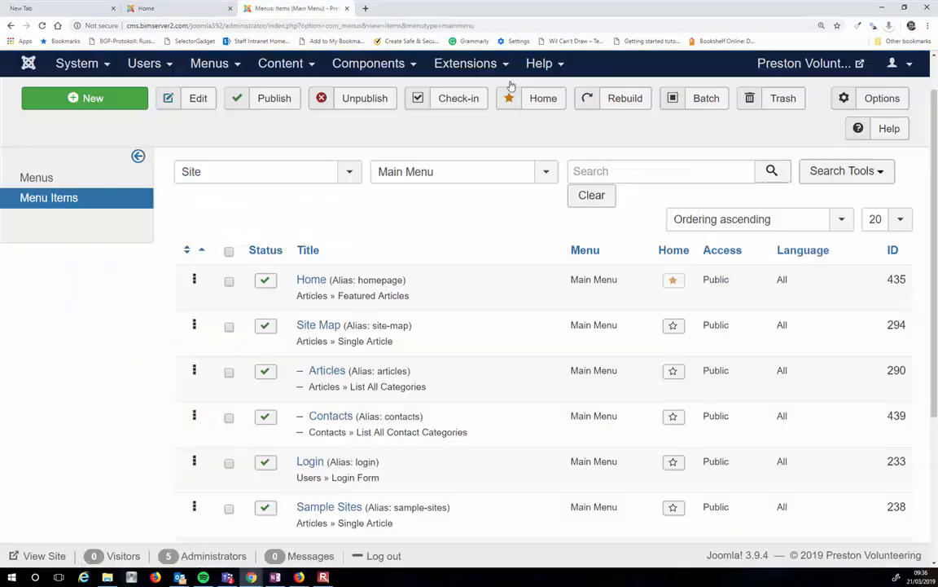
Set the Site Map menu item as the default home page and reload the public site.
left_click(673, 324)
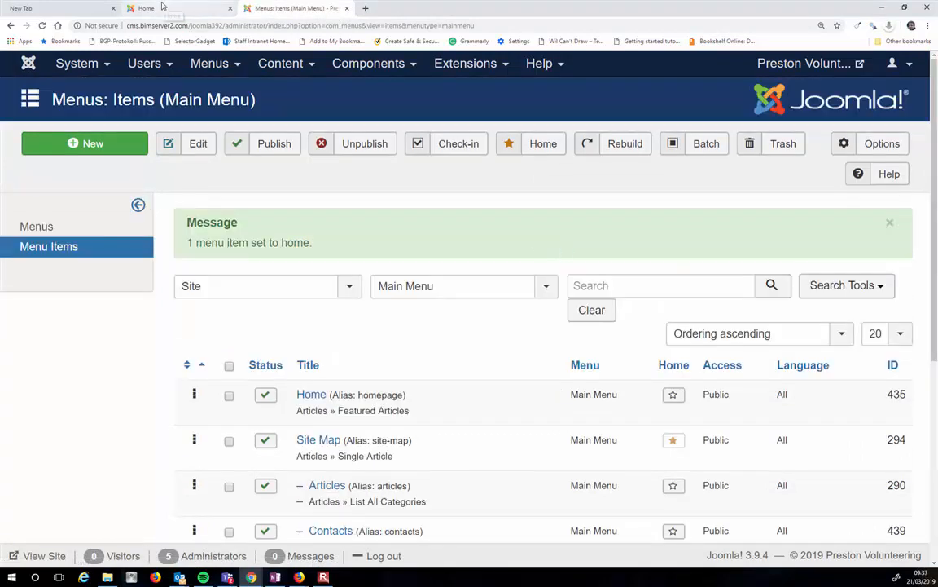
left_click(162, 7)
key("F5")
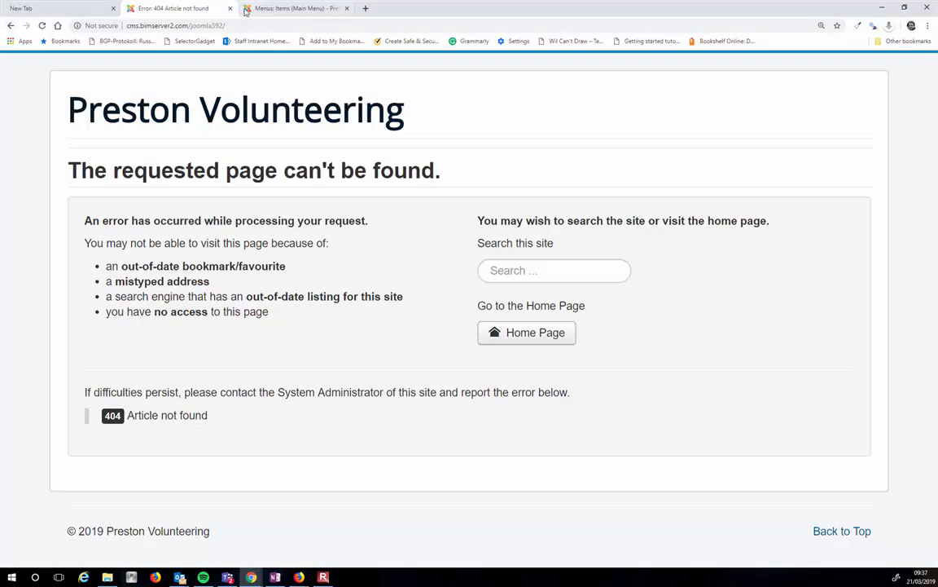
Make the Home item of the Main Menu the default page again and reload the public site.
left_click(291, 8)
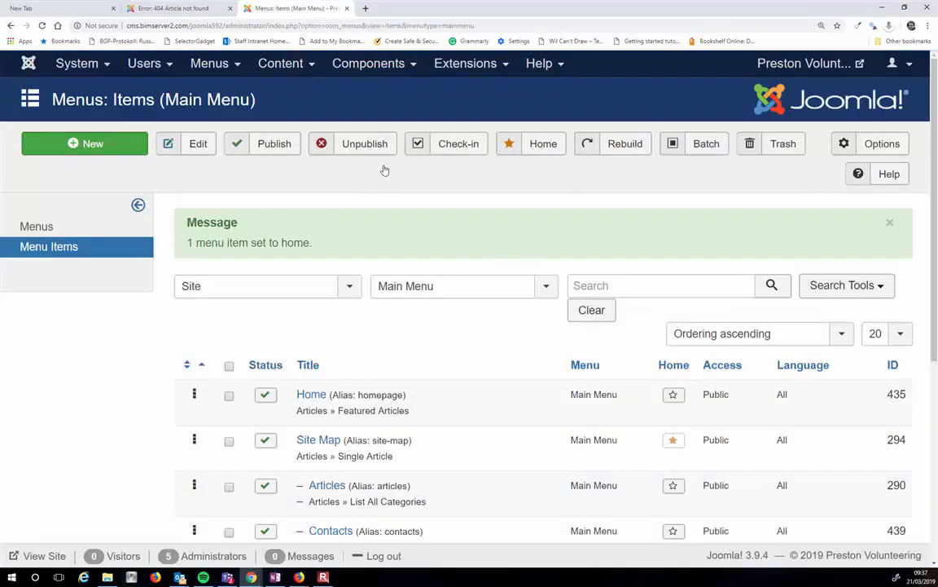
left_click(673, 394)
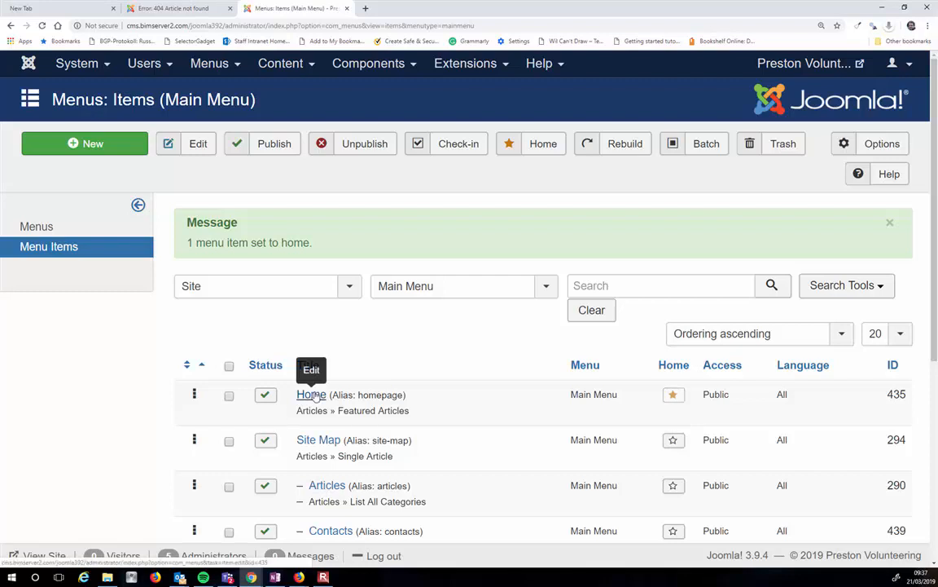
left_click(175, 8)
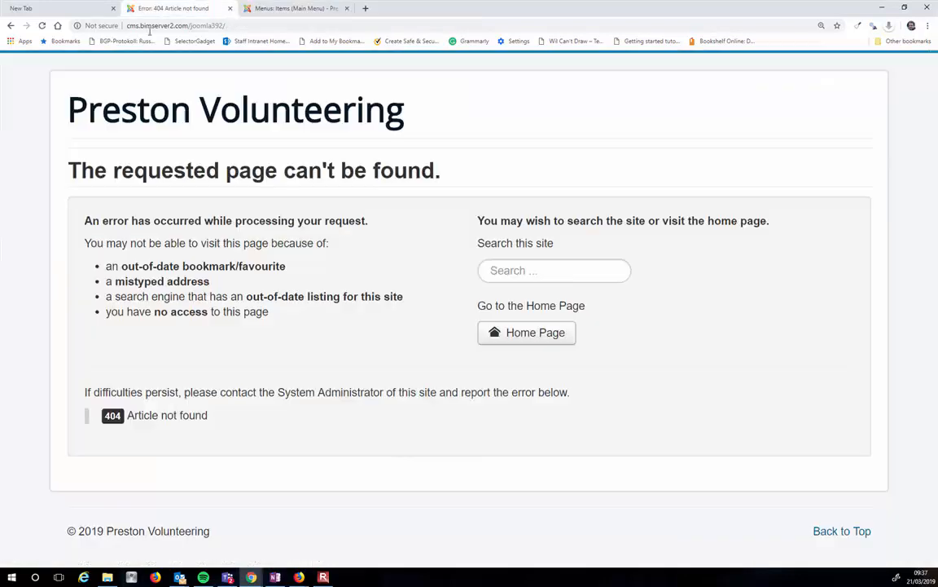
left_click(42, 26)
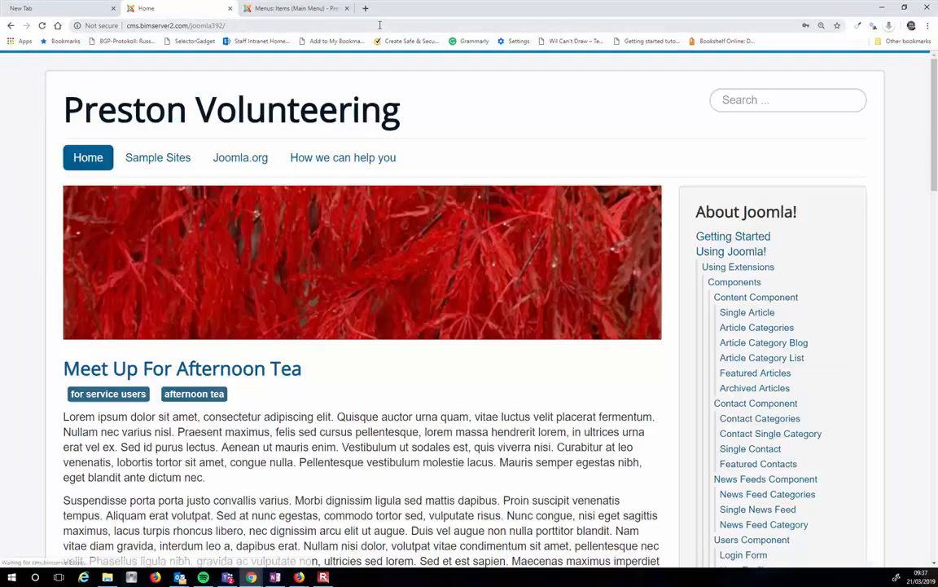
Open the Top menu's item list in the administration and compare it with the public site's navigation.
left_click(302, 8)
left_click(209, 65)
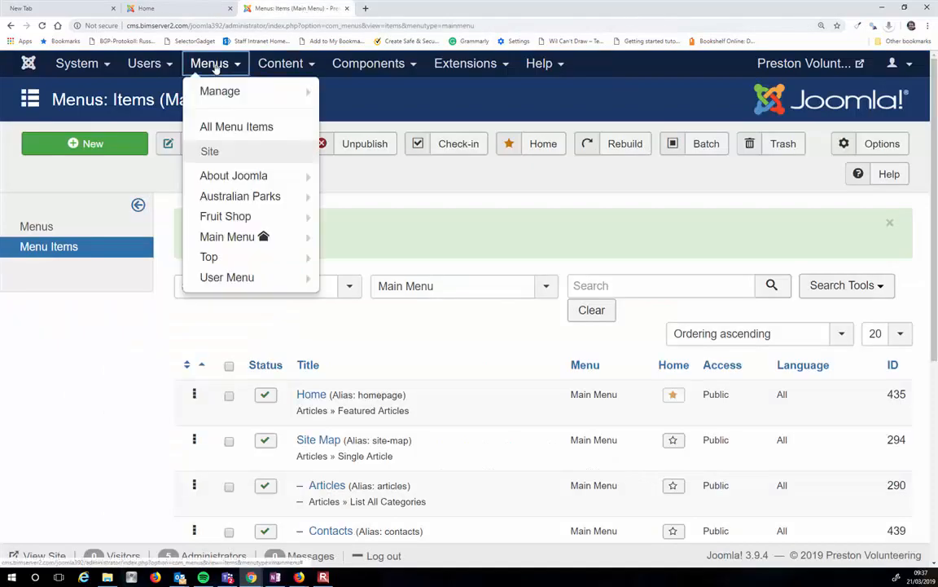
left_click(218, 257)
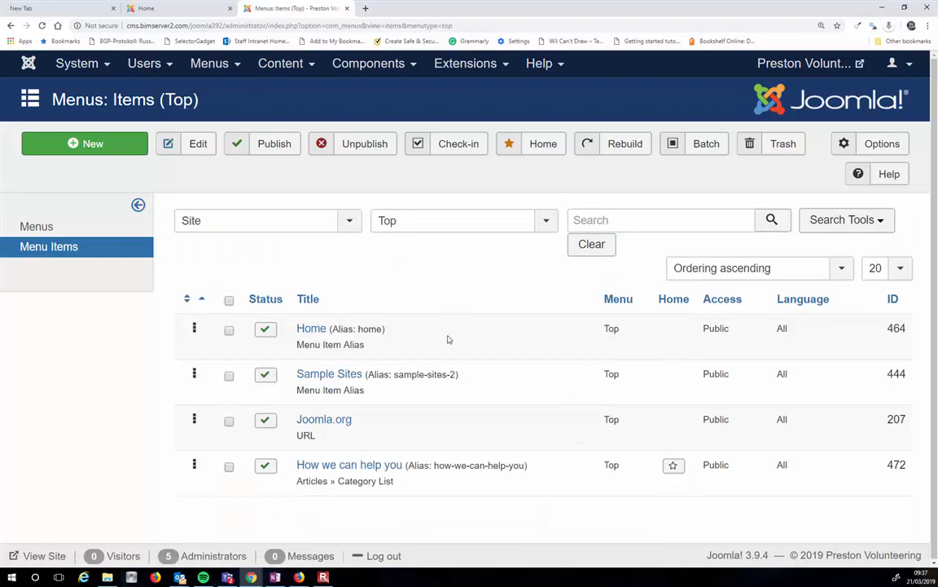
left_click(167, 9)
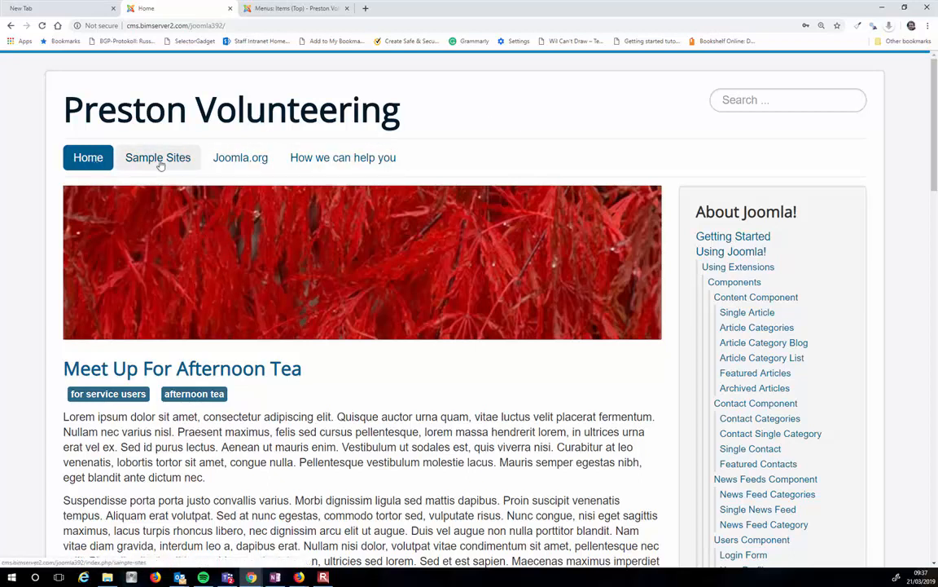
left_click(295, 9)
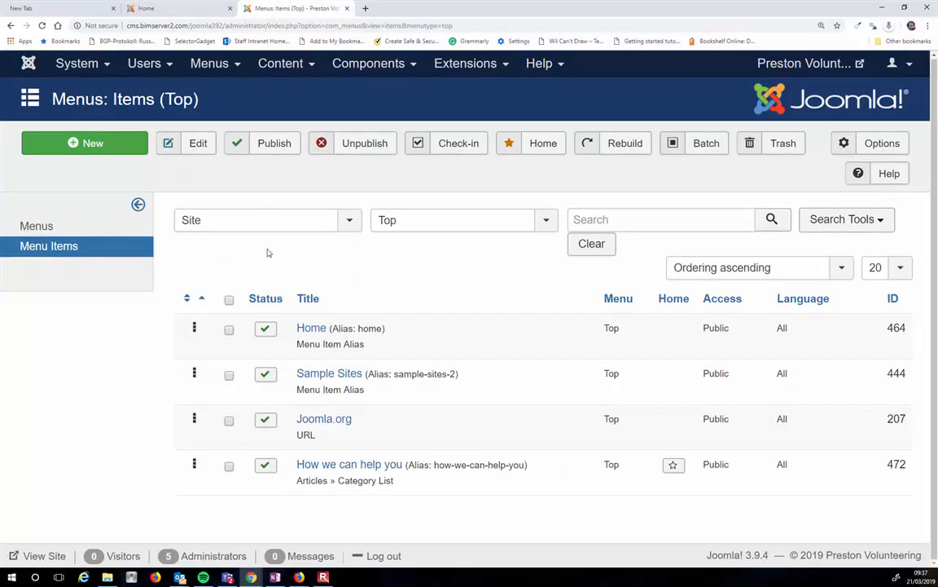
Open the Top menu's Home item to inspect its menu item type and target, and return to the list.
left_click(315, 328)
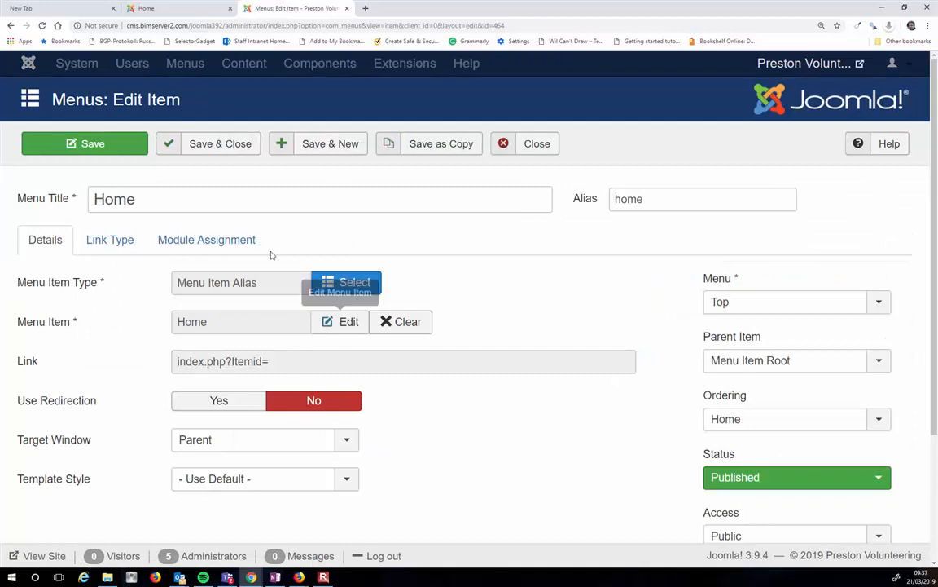
left_click(10, 25)
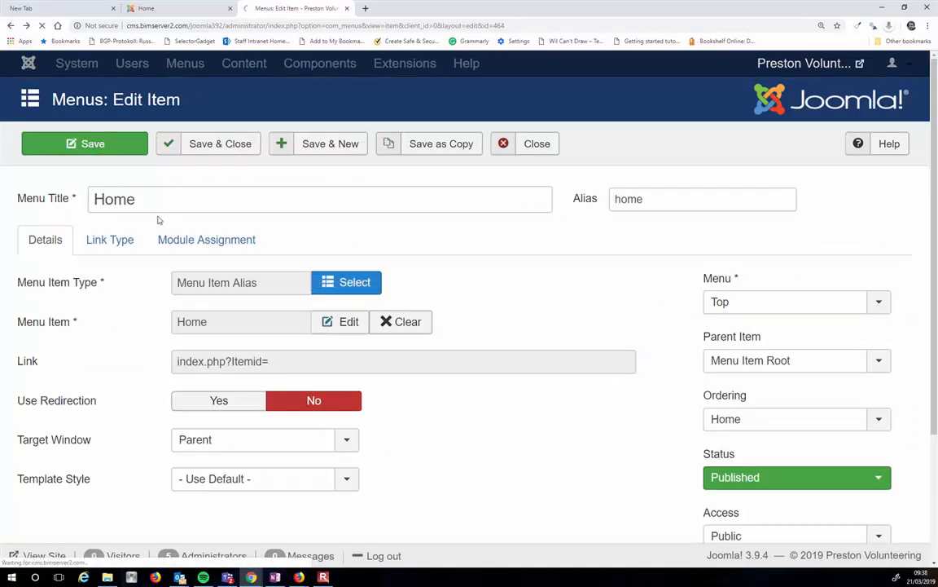
mouse_move(317, 337)
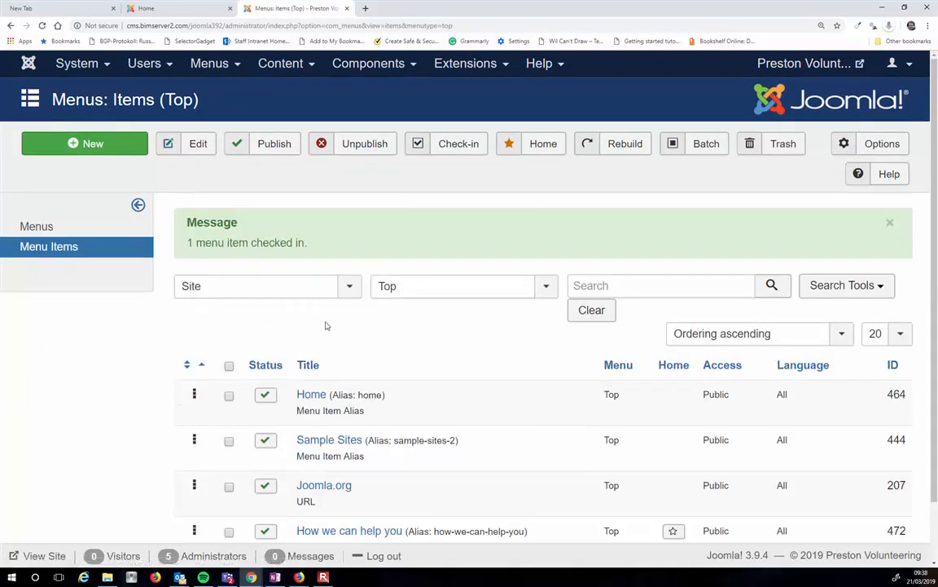
Reopen the Main Menu's item list, check which menu carries the home marker and look through its items.
left_click(210, 65)
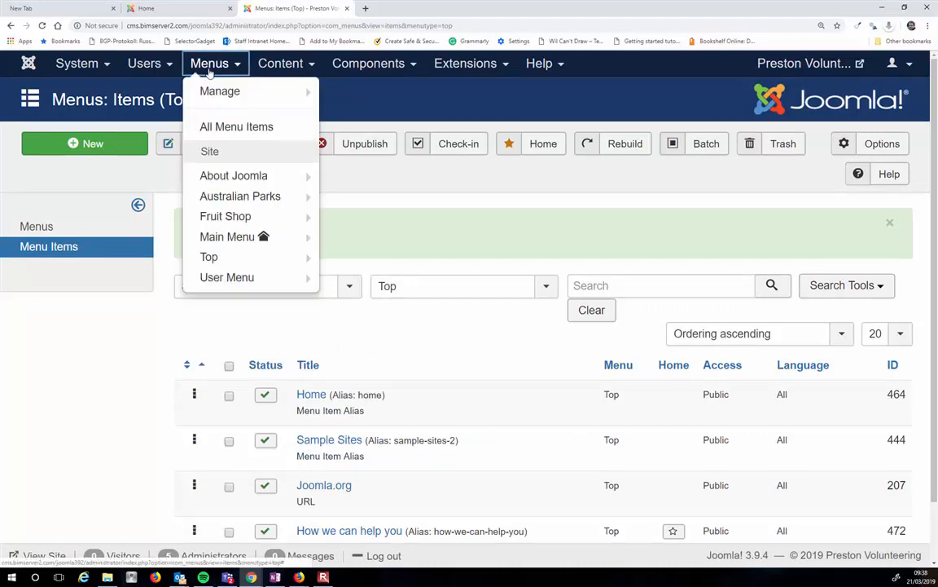
left_click(230, 239)
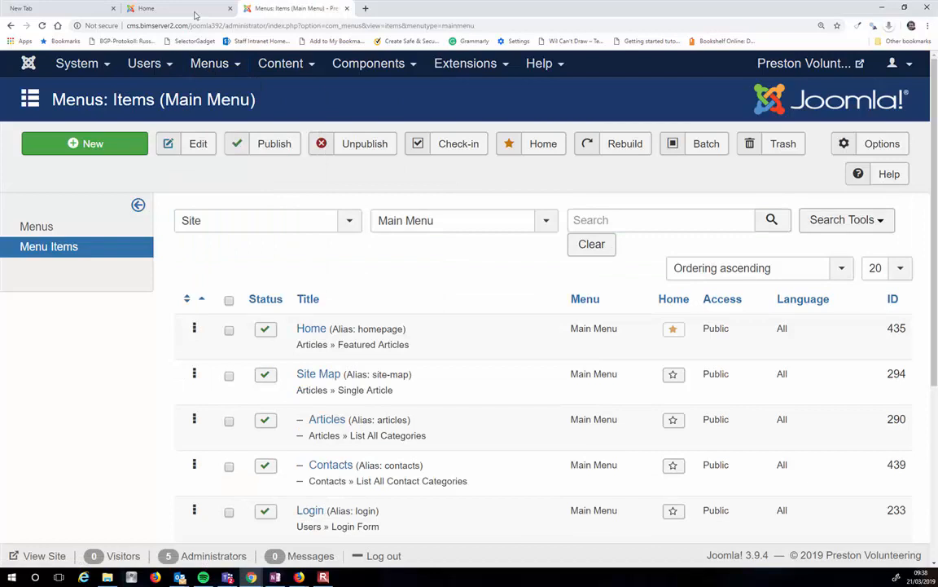
left_click(214, 65)
mouse_move(214, 237)
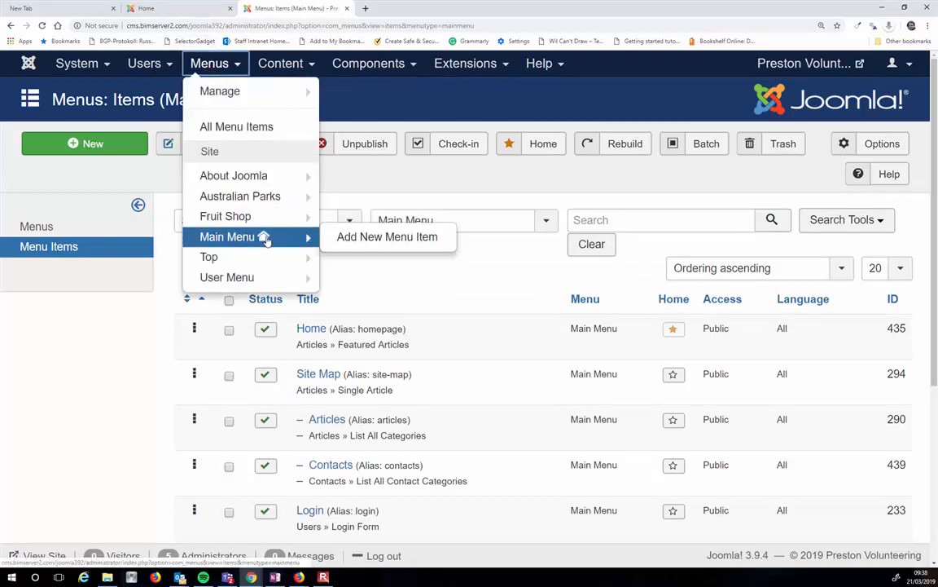
left_click(269, 64)
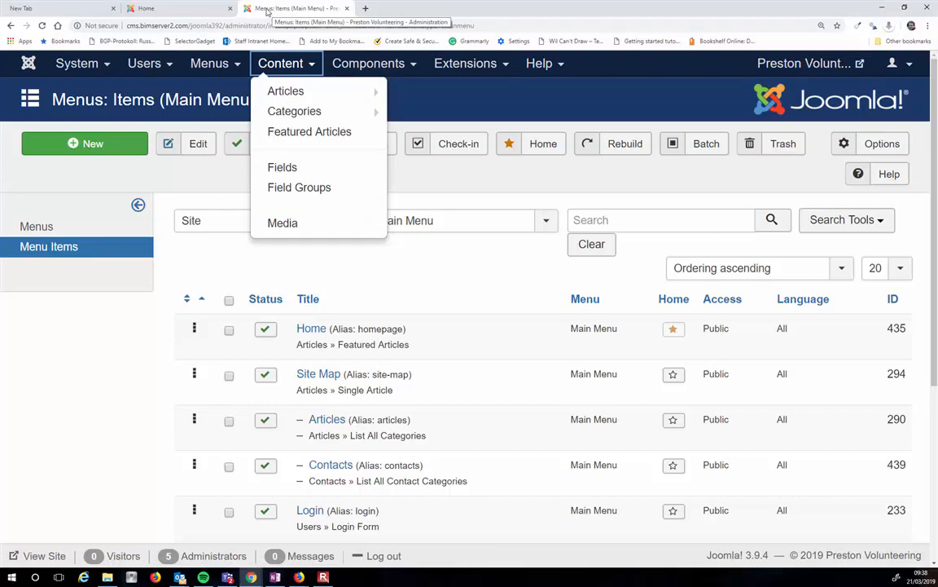
left_click(422, 297)
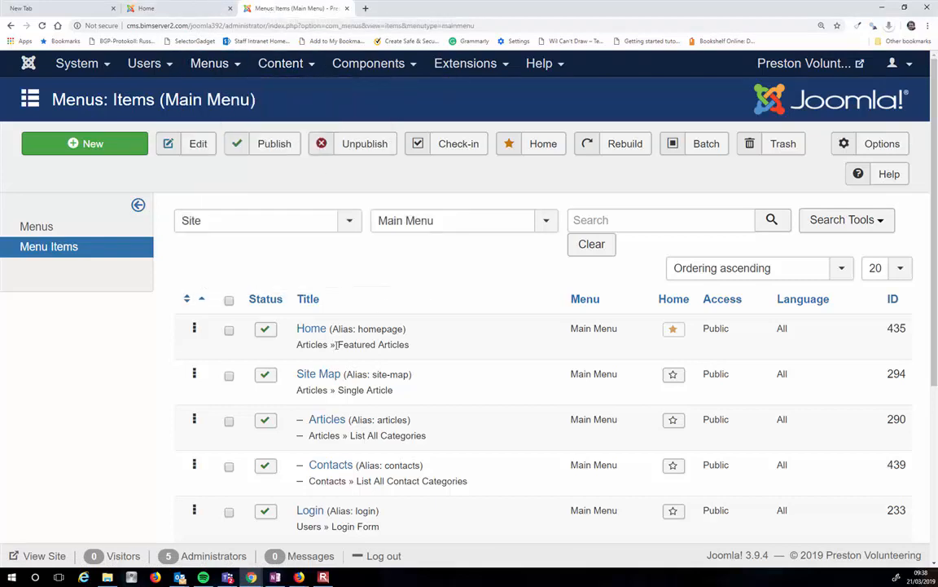
scroll(323, 440, "down", 3)
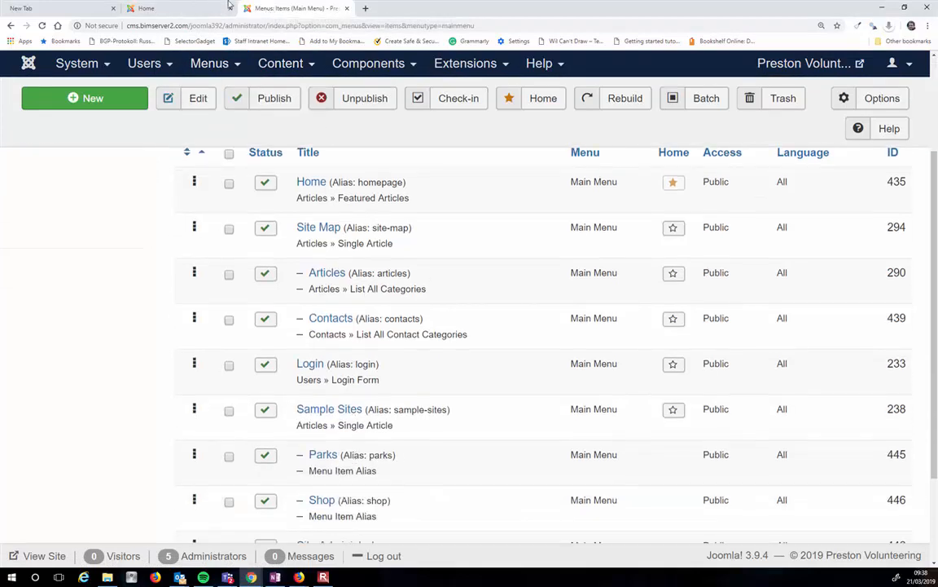
Compare the This Site menu in the public site's sidebar with the navigation across the page header.
left_click(181, 8)
scroll(628, 265, "down", 4)
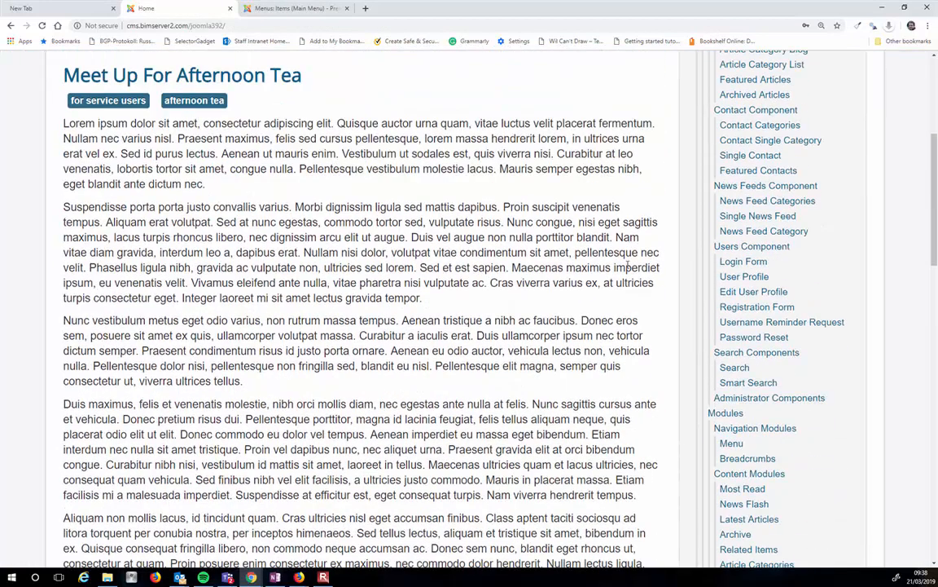
scroll(628, 266, "down", 12)
scroll(629, 269, "down", 2)
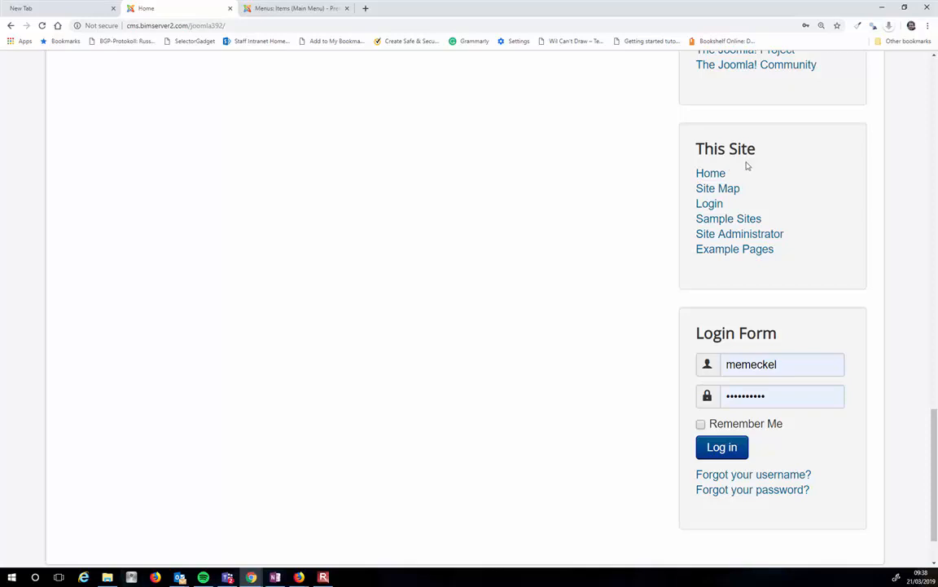
scroll(744, 170, "up", 15)
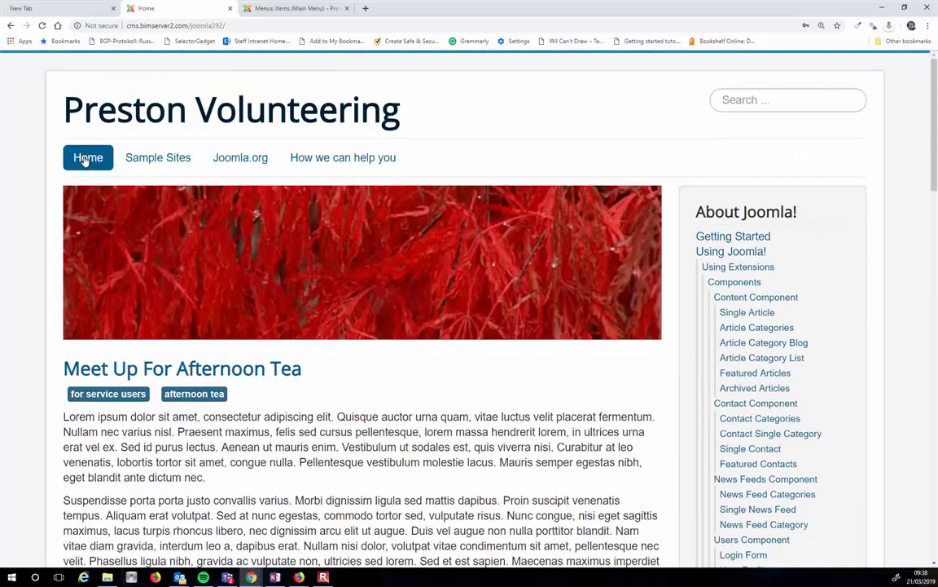
scroll(757, 334, "down", 12)
scroll(755, 329, "down", 4)
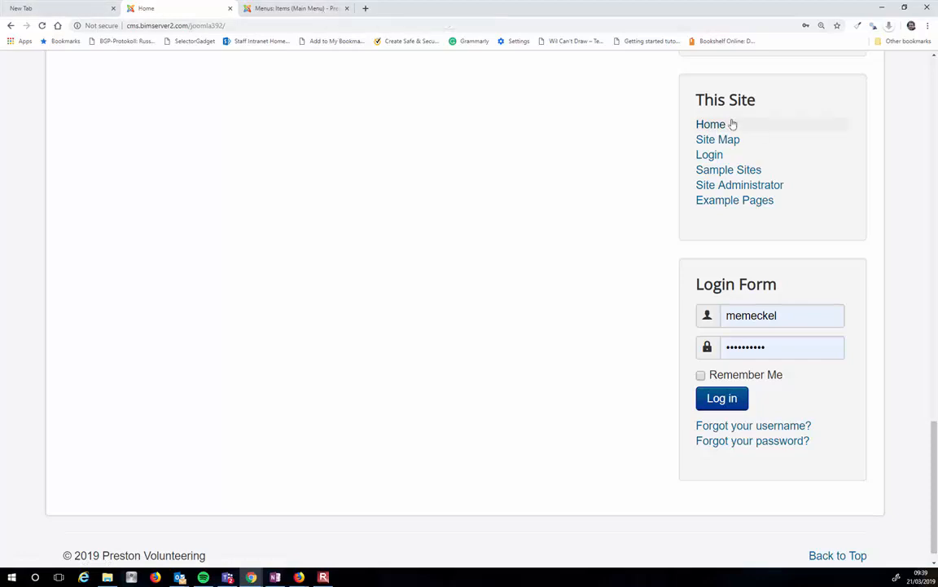
Check the Main Menu's Home item in the administration against the public site's menus, and return to the item list.
left_click(321, 8)
scroll(352, 188, "up", 2)
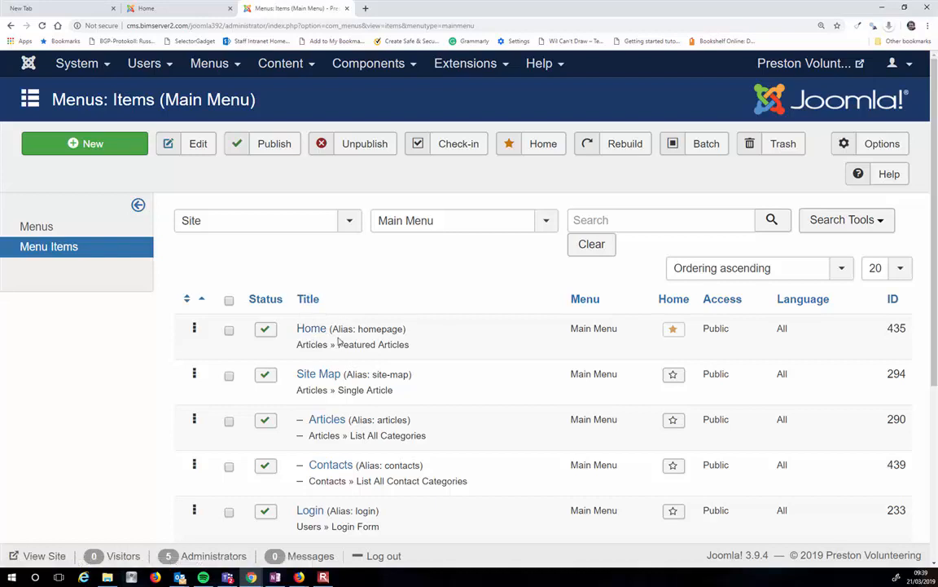
left_click(183, 10)
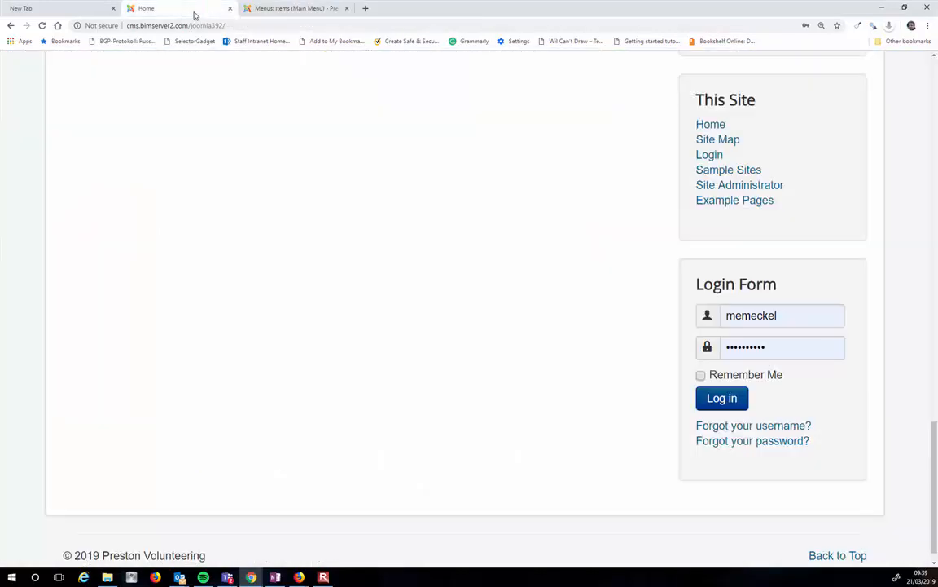
scroll(730, 186, "up", 15)
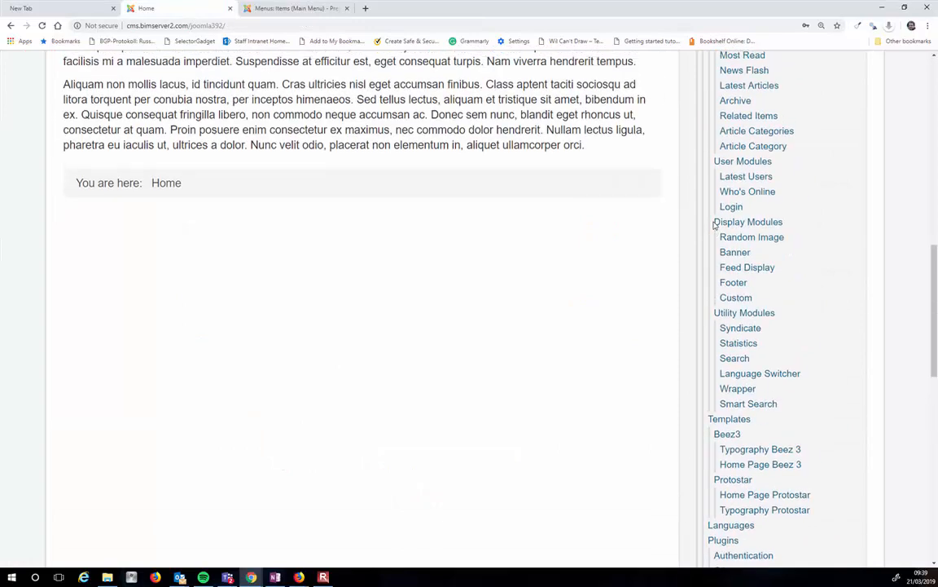
scroll(715, 224, "up", 3)
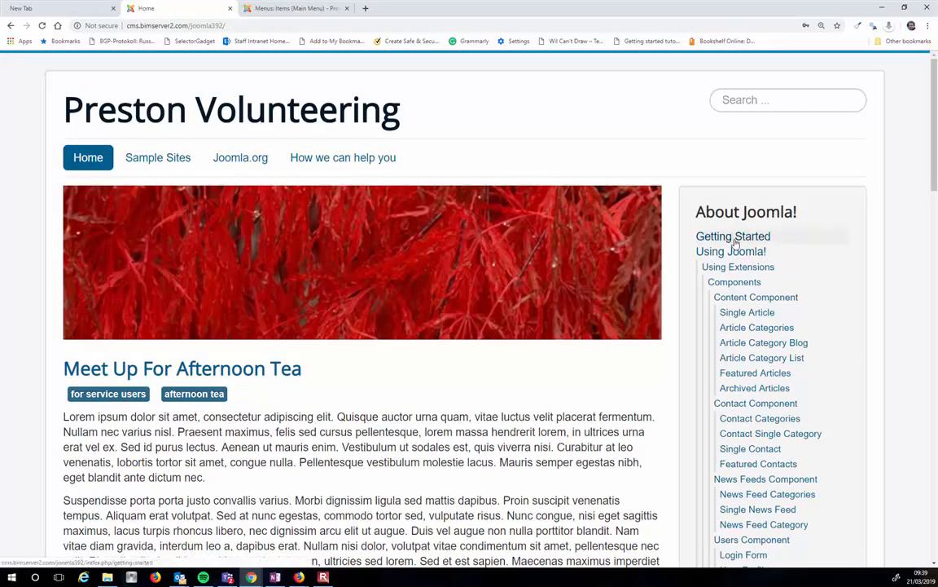
scroll(735, 241, "down", 18)
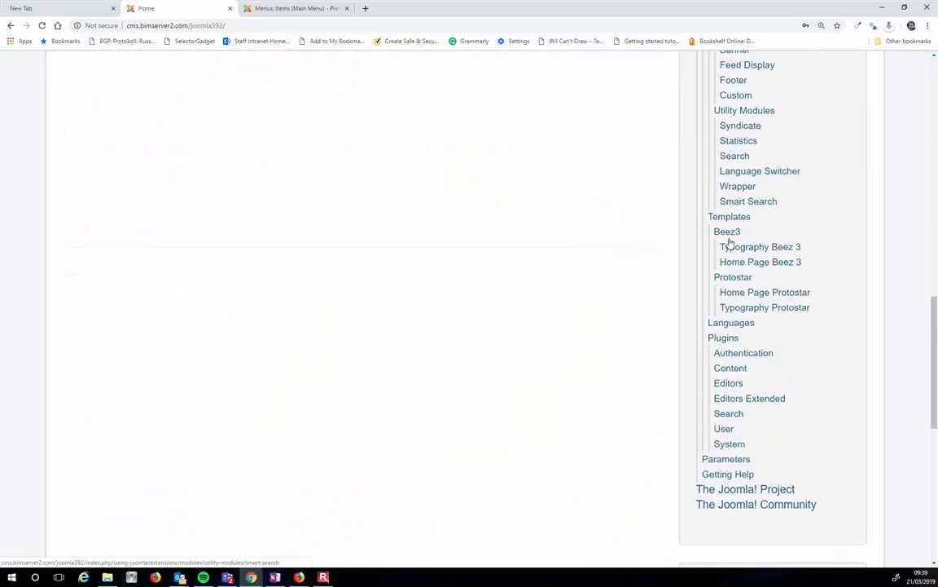
scroll(728, 240, "down", 1)
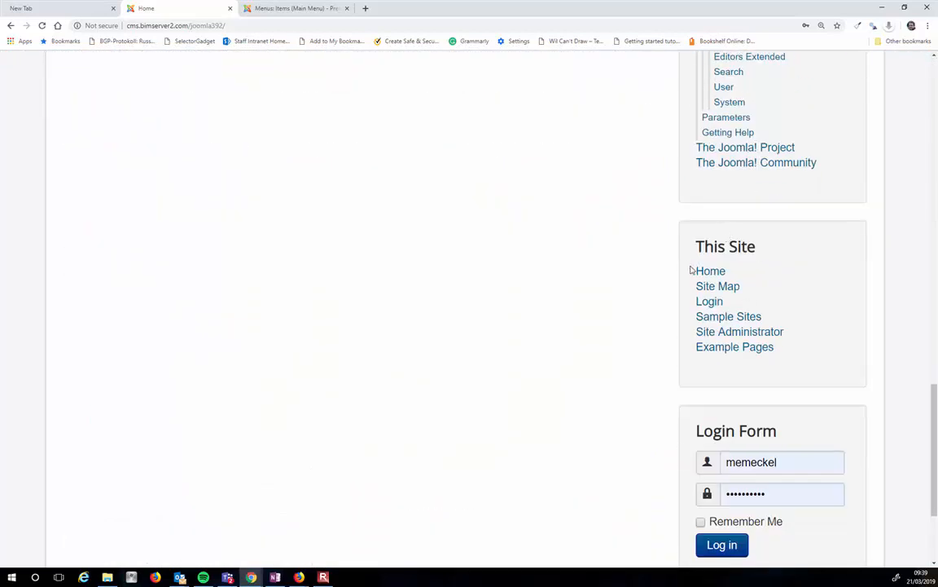
left_click(279, 10)
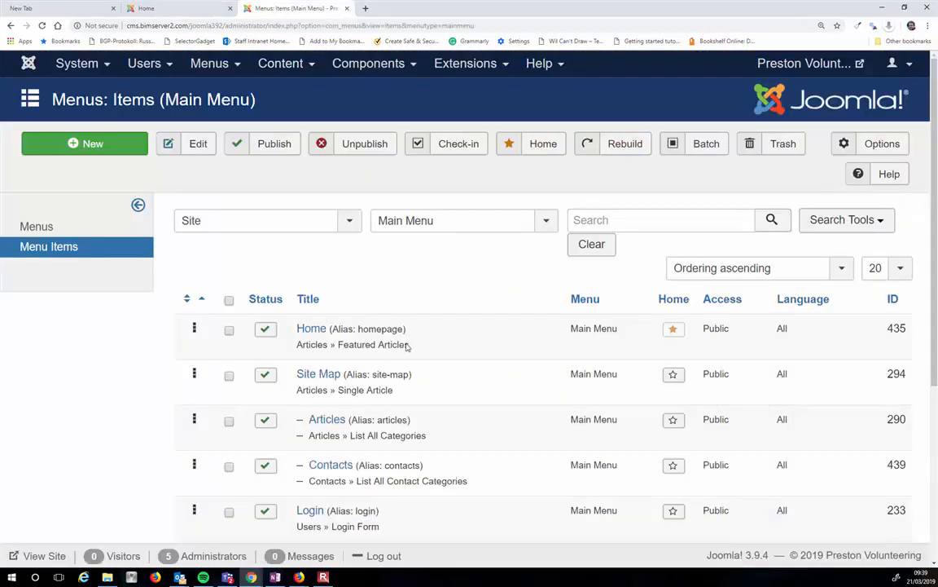
Open the Main Menu's Home item, review the Articles menu item types, choose Featured Articles again and close without saving.
left_click(309, 329)
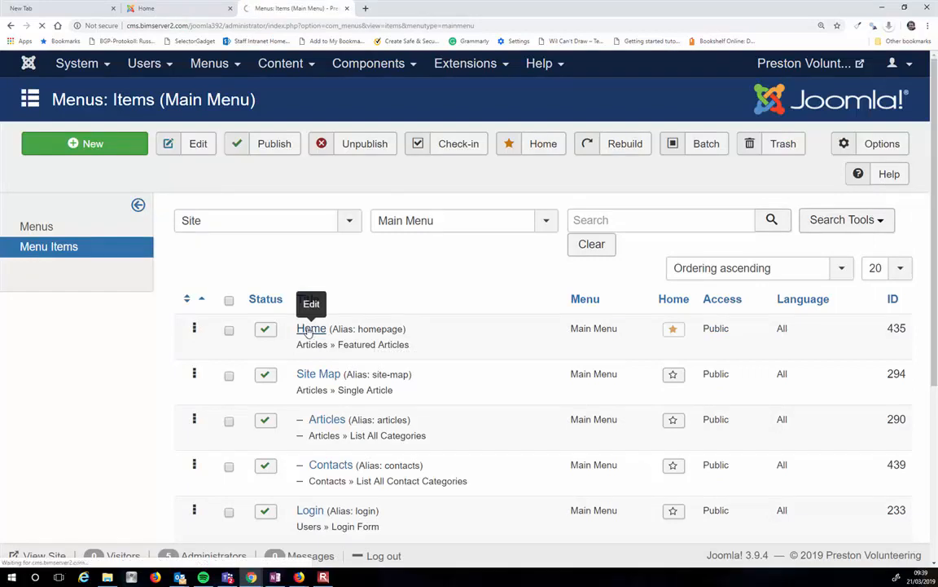
mouse_move(101, 281)
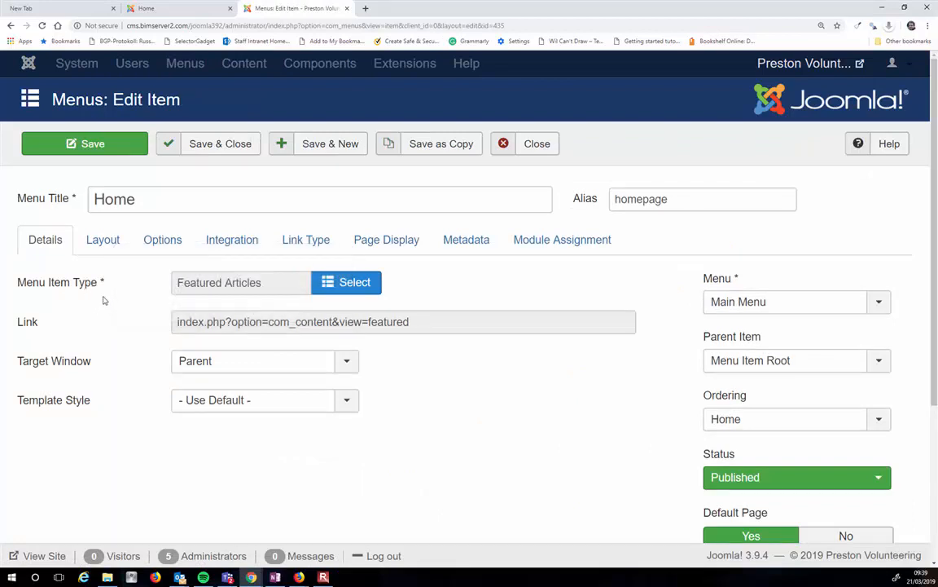
left_click(335, 284)
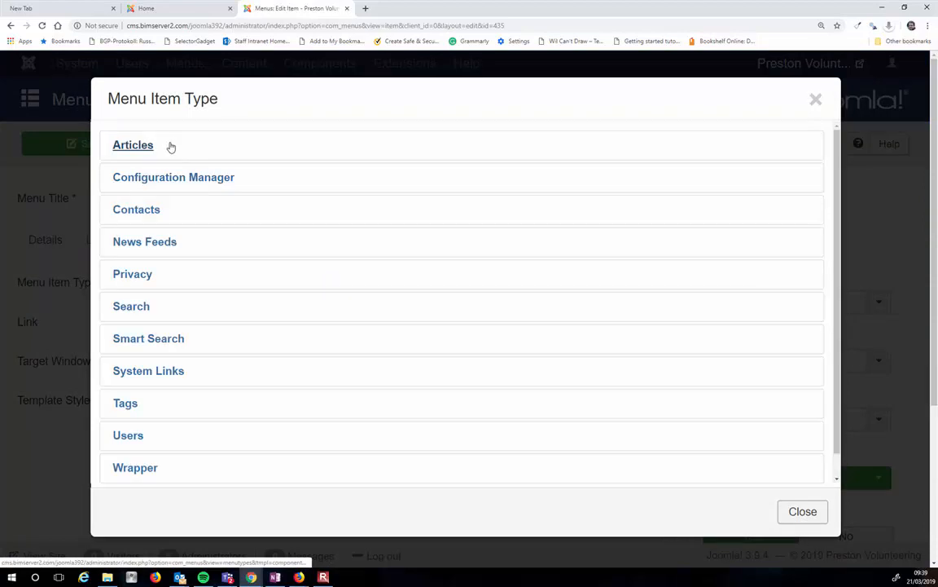
left_click(155, 143)
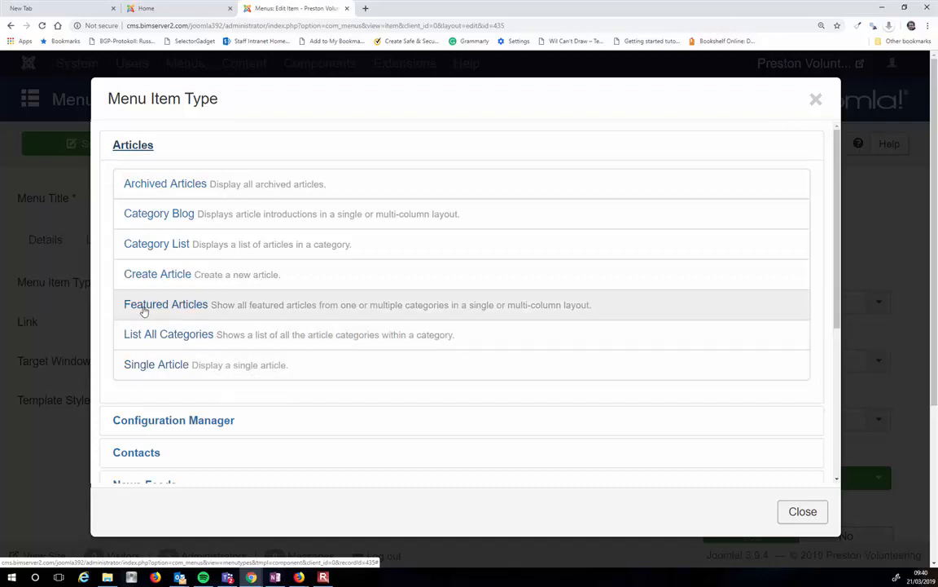
left_click(183, 10)
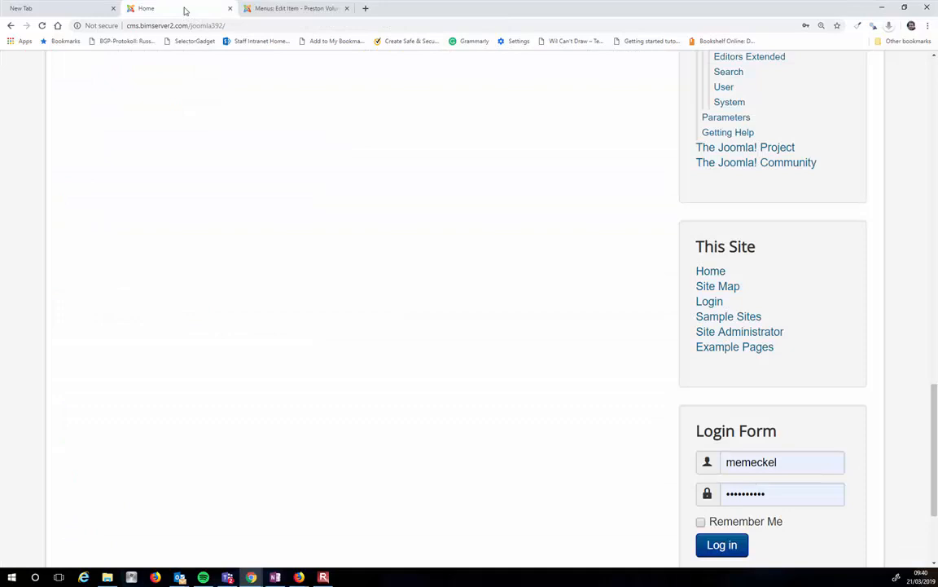
left_click(282, 9)
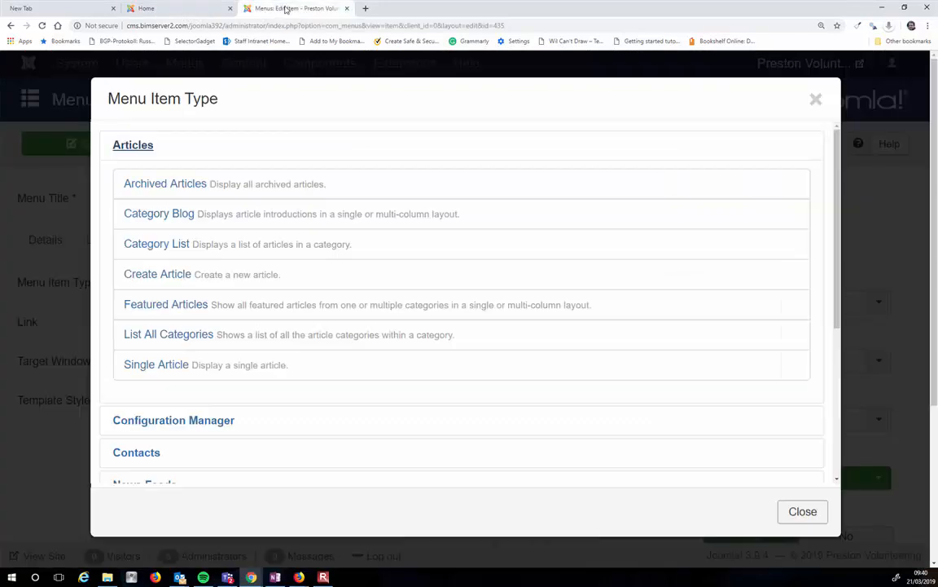
left_click(178, 303)
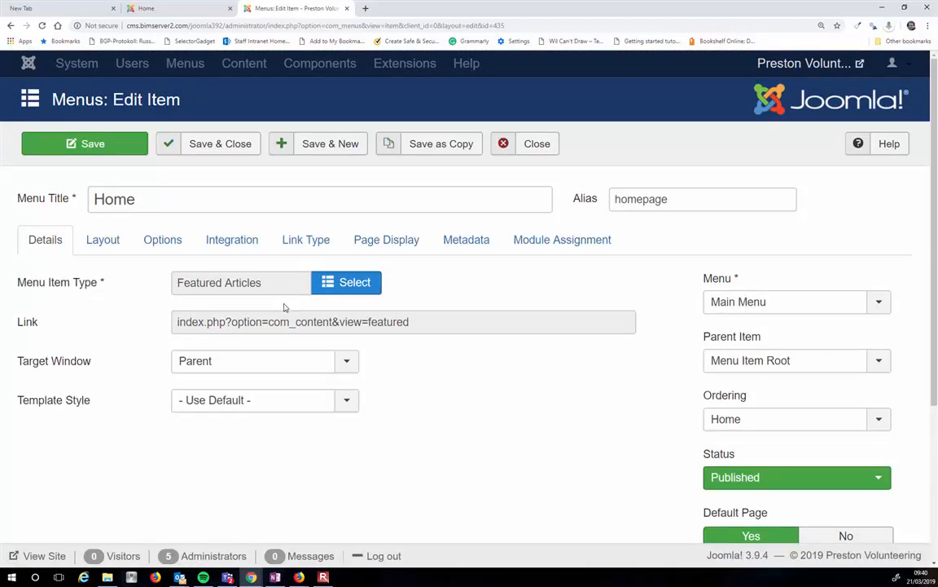
left_click(554, 149)
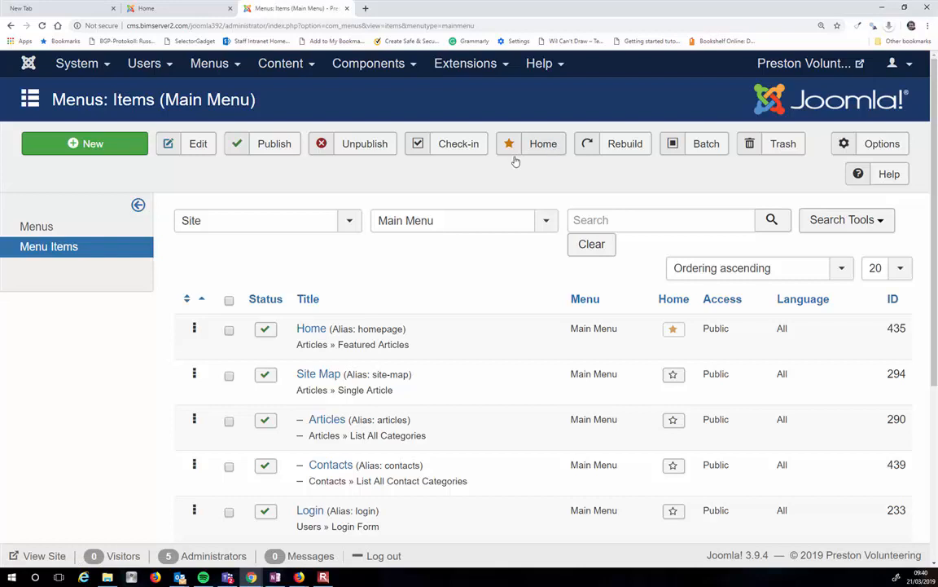
Open the articles list in the administration and check which articles are marked as featured.
left_click(269, 63)
left_click(295, 91)
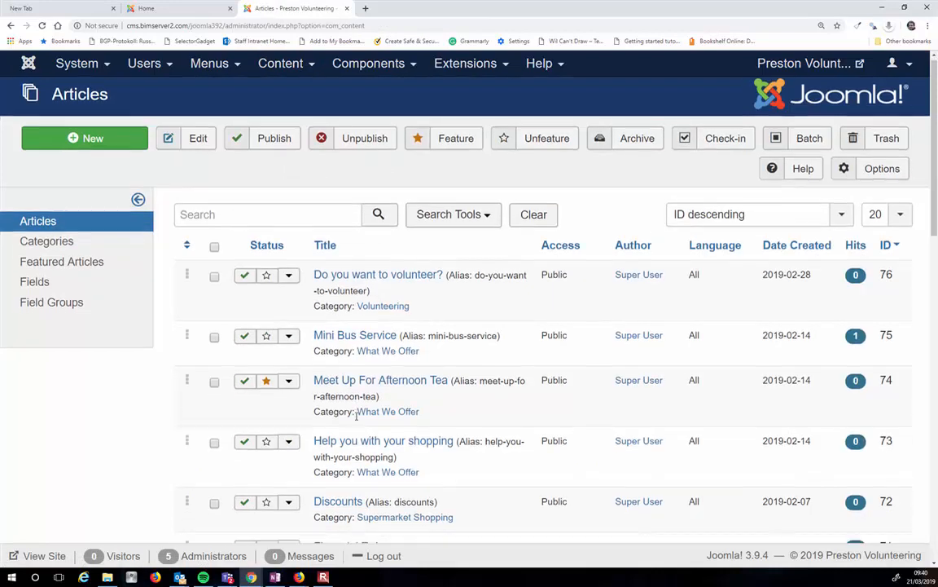
scroll(356, 417, "down", 1)
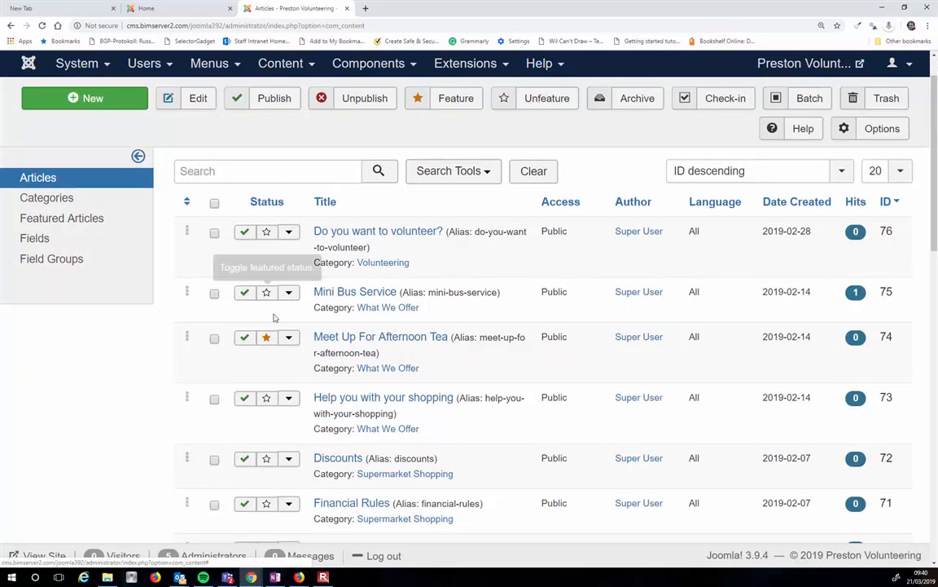
scroll(263, 391, "down", 1)
scroll(263, 392, "down", 6)
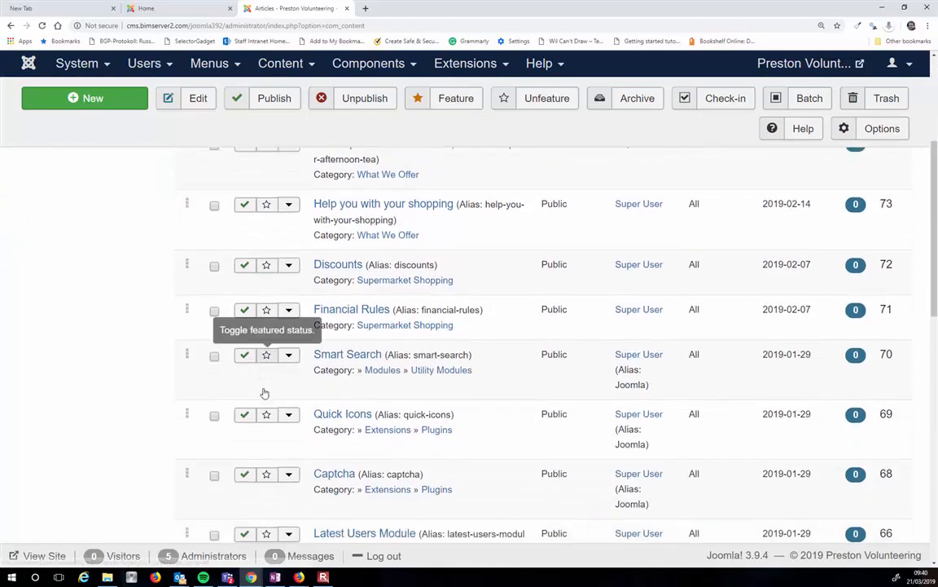
scroll(263, 392, "up", 1)
scroll(263, 392, "up", 5)
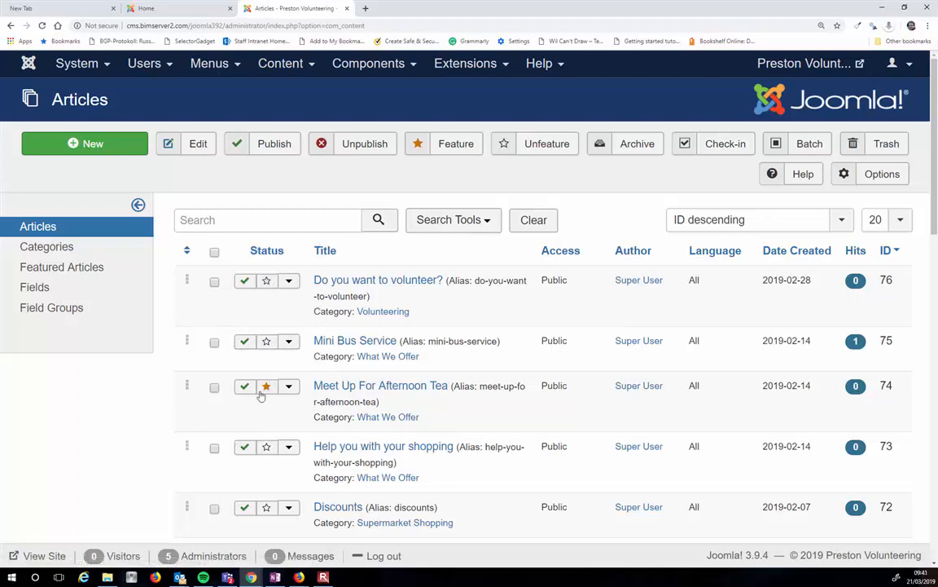
Set the Mini Bus Service article's Featured option to Yes, then save and close it.
left_click(353, 342)
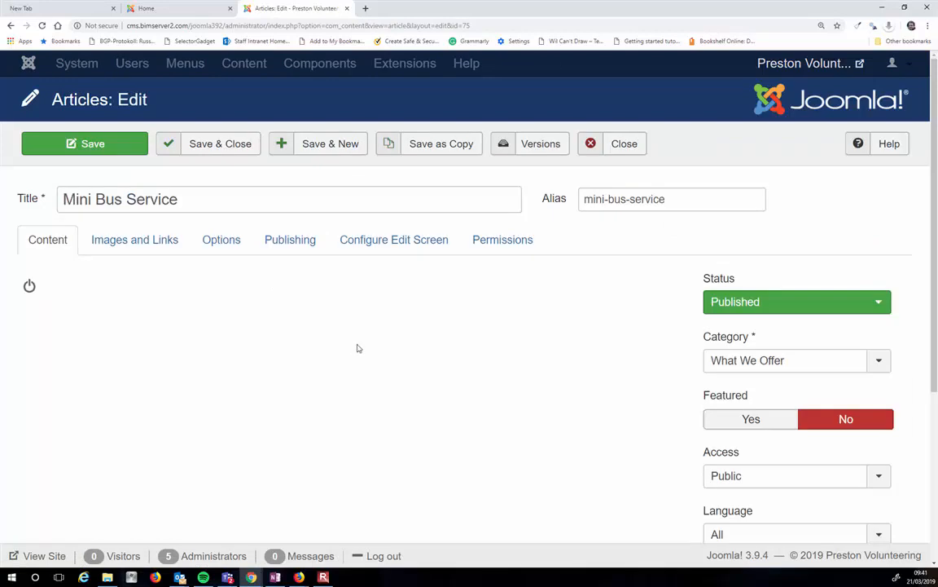
left_click(769, 421)
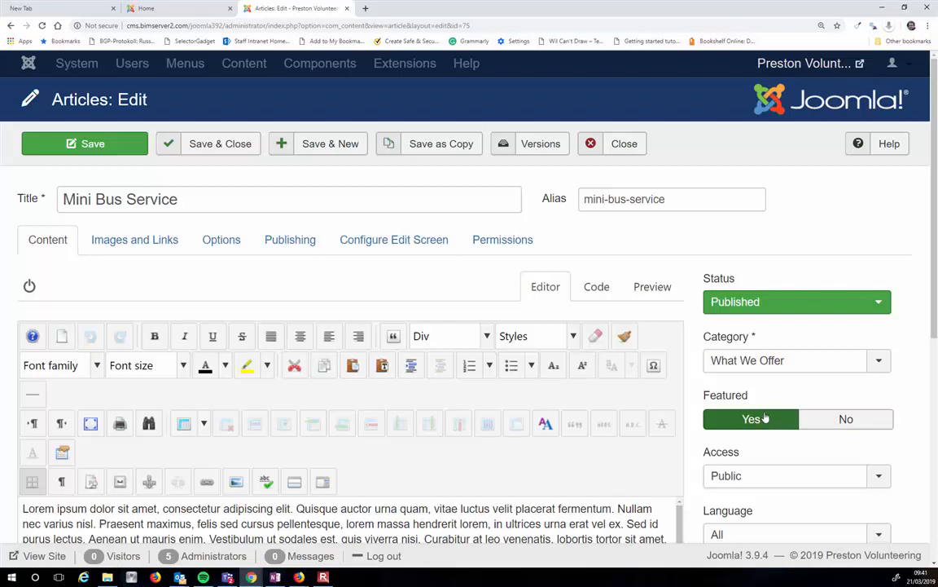
left_click(196, 147)
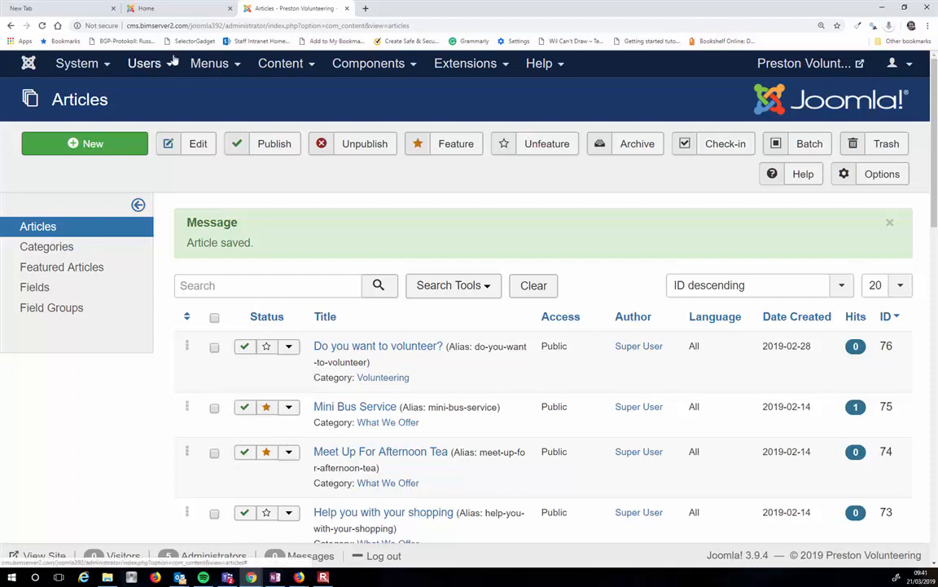
Reload the public home page and examine how the featured articles Mini Bus Service and Meet Up For Afternoon Tea are laid out.
left_click(153, 6)
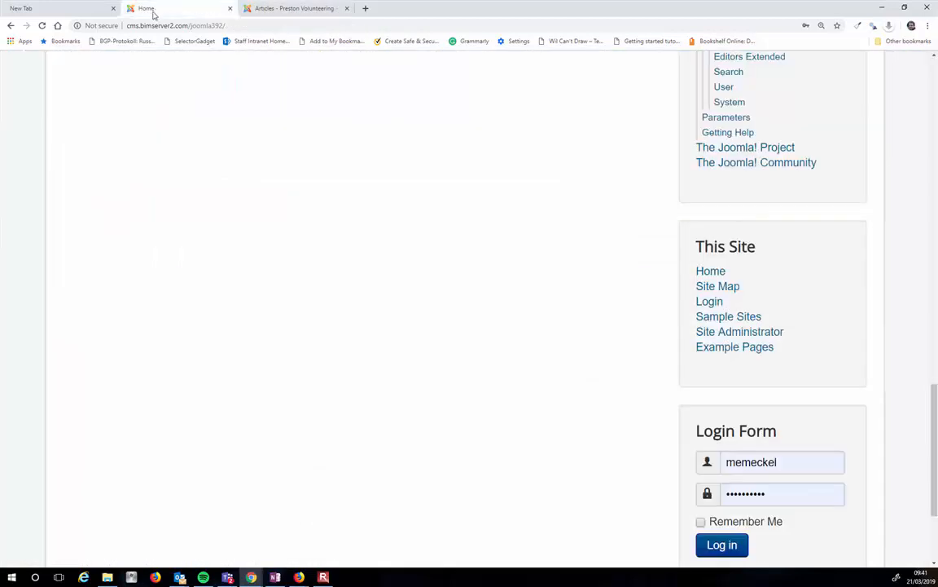
scroll(125, 168, "up", 7)
scroll(129, 177, "up", 1)
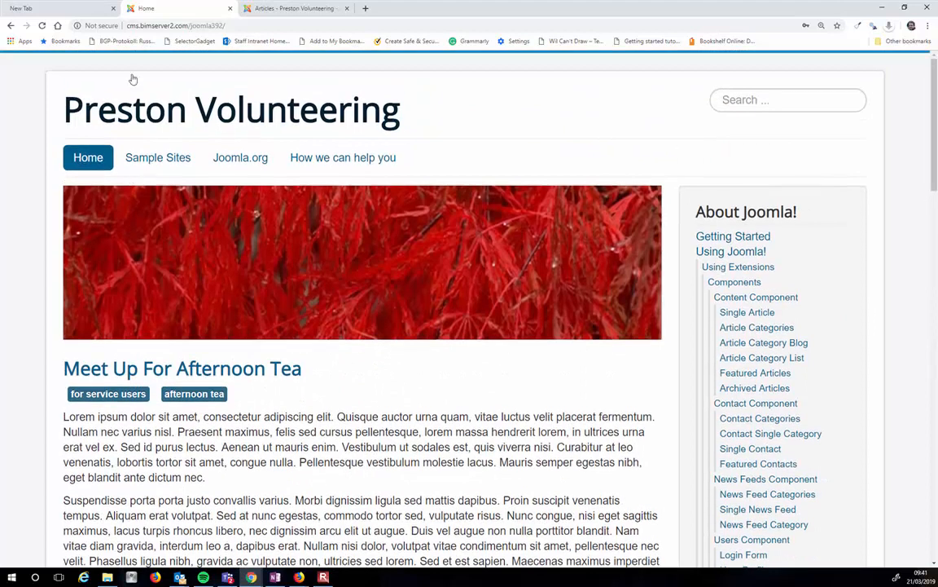
left_click(42, 25)
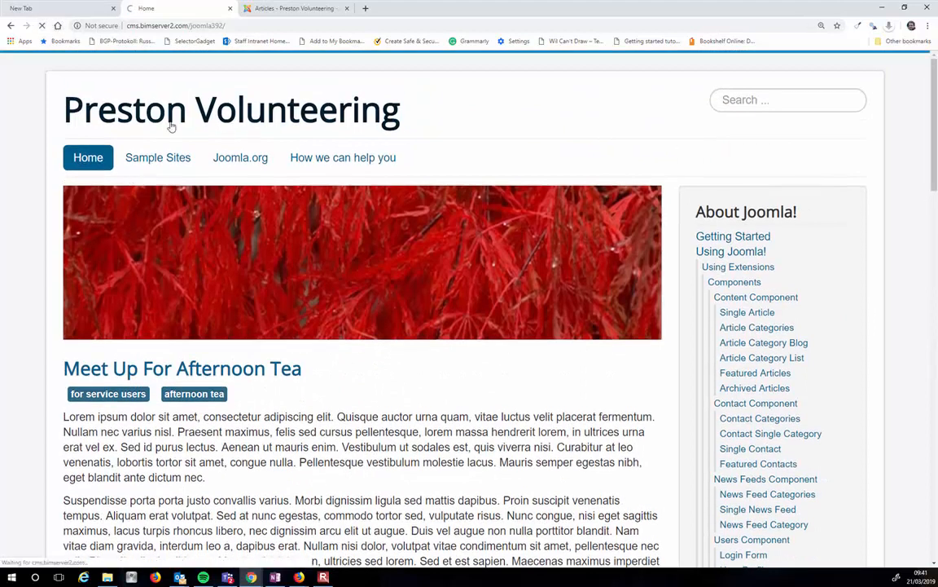
scroll(231, 303, "down", 2)
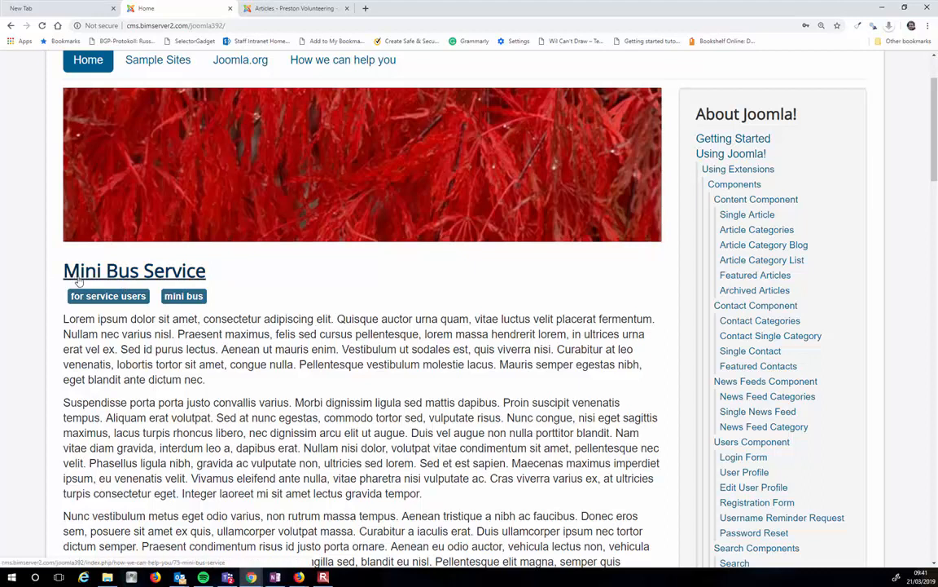
scroll(194, 283, "down", 7)
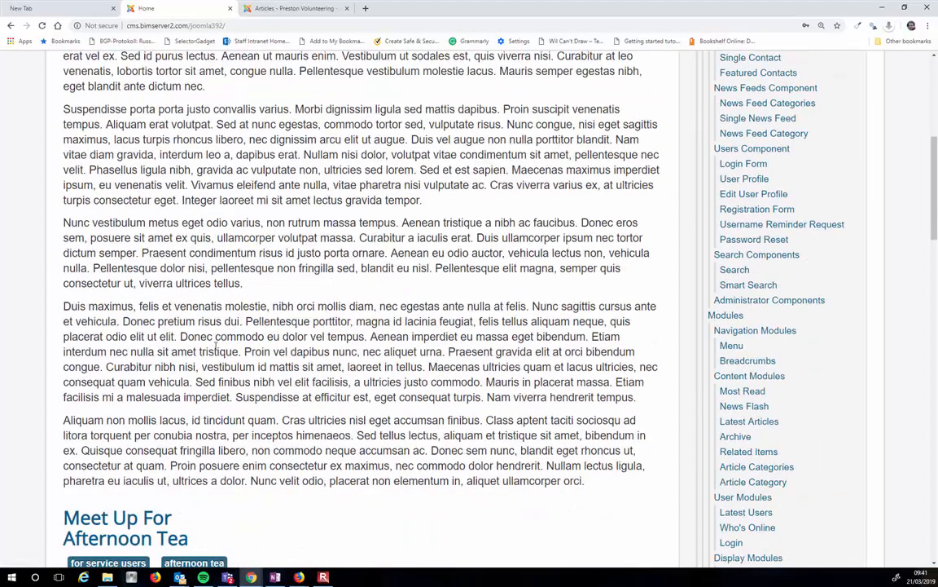
scroll(217, 352, "down", 2)
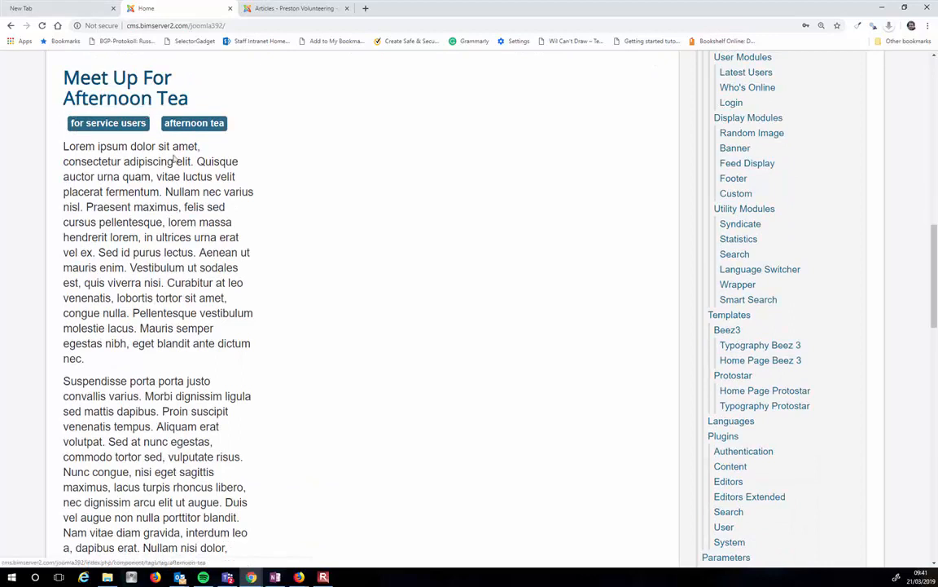
scroll(198, 236, "down", 2)
scroll(184, 312, "up", 3)
scroll(184, 312, "up", 5)
scroll(172, 220, "down", 2)
scroll(171, 220, "down", 3)
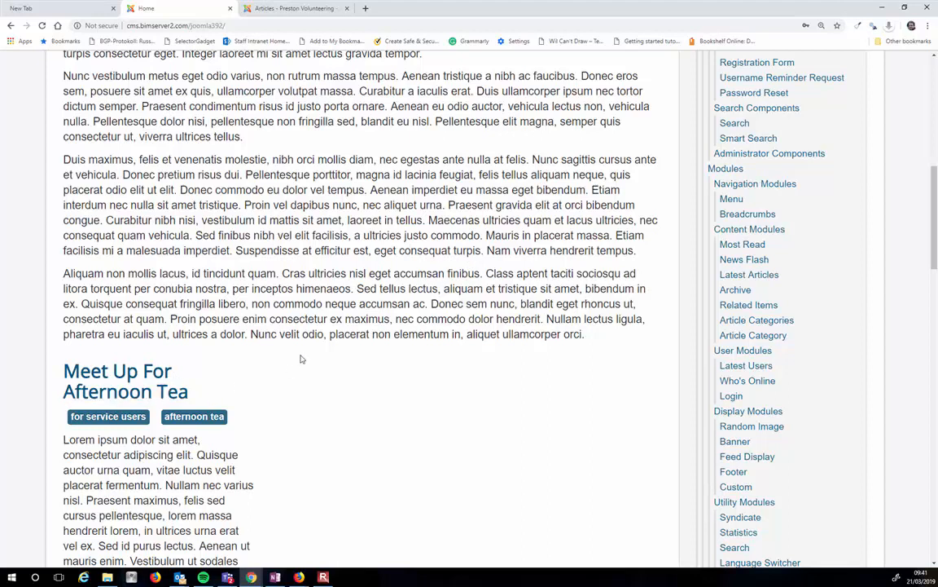
Return to the administration and open the Main Menu's item list.
left_click(300, 7)
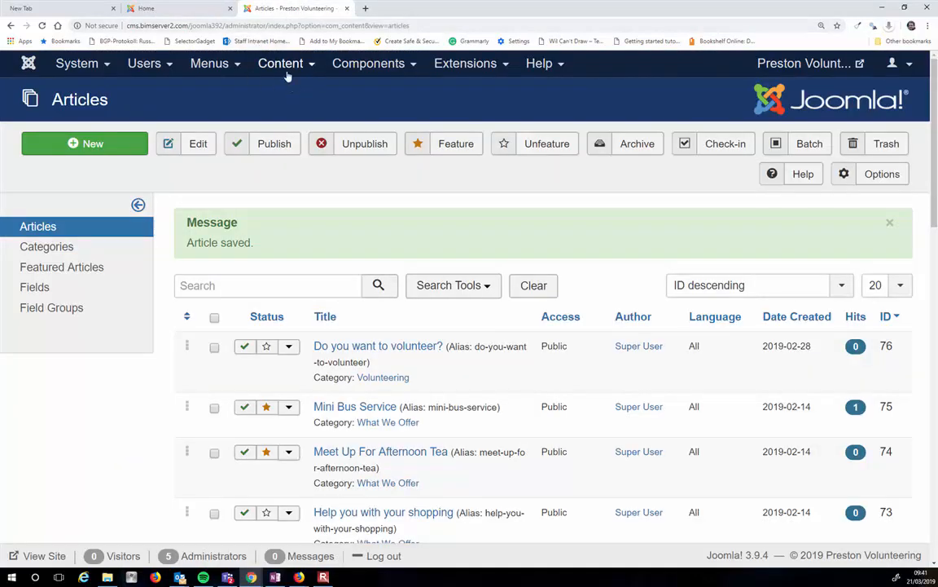
left_click(210, 63)
left_click(218, 237)
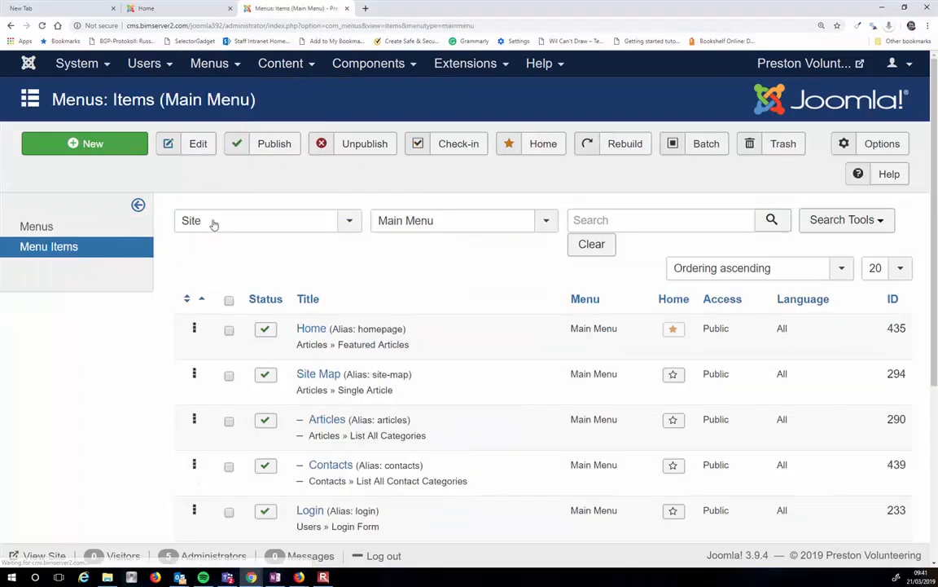
Open the Home menu item's layout settings and examine the number of leading articles, intro articles and columns.
left_click(312, 328)
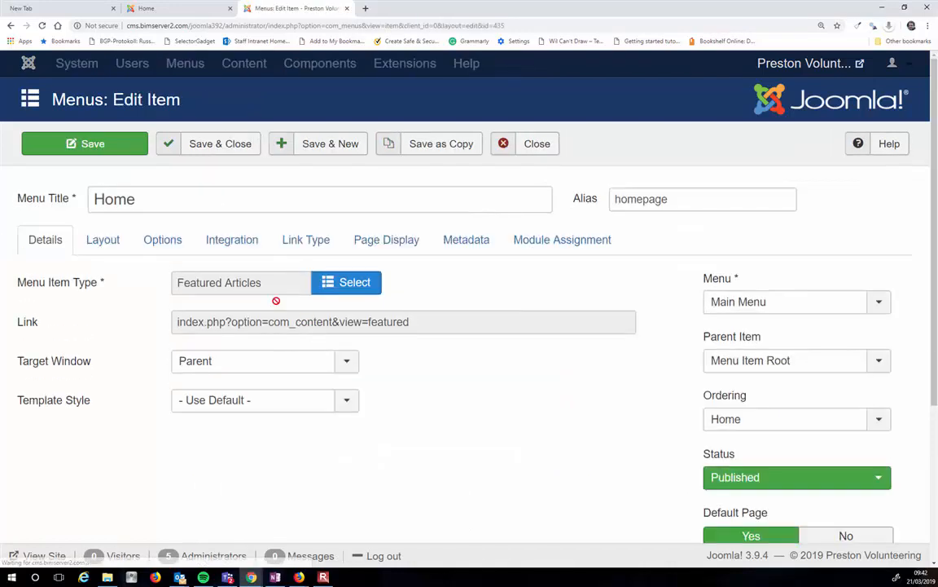
left_click(98, 243)
scroll(398, 368, "down", 3)
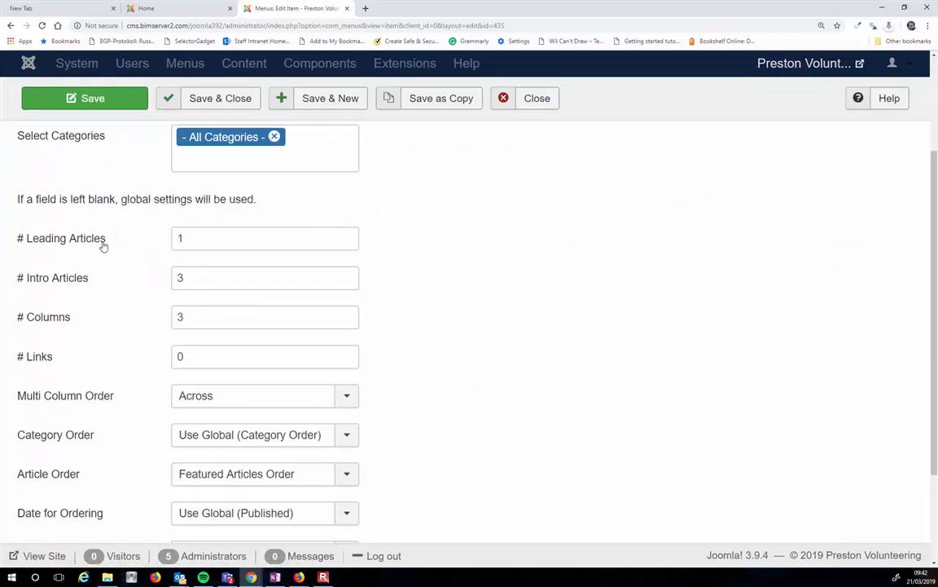
mouse_move(88, 236)
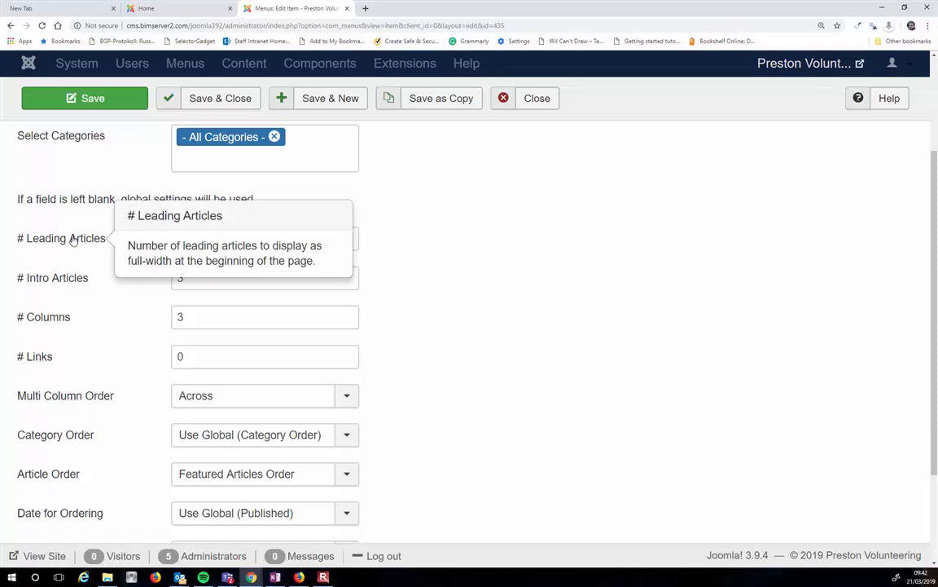
mouse_move(77, 286)
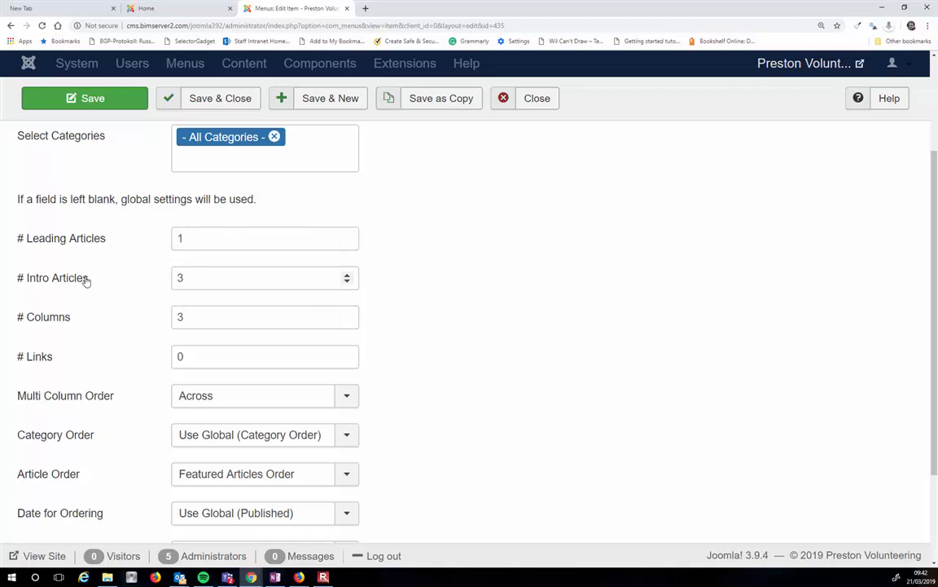
mouse_move(54, 326)
Compare the Home item's layout settings with how Mini Bus Service and Meet Up For Afternoon Tea are arranged on the public home page.
left_click(188, 8)
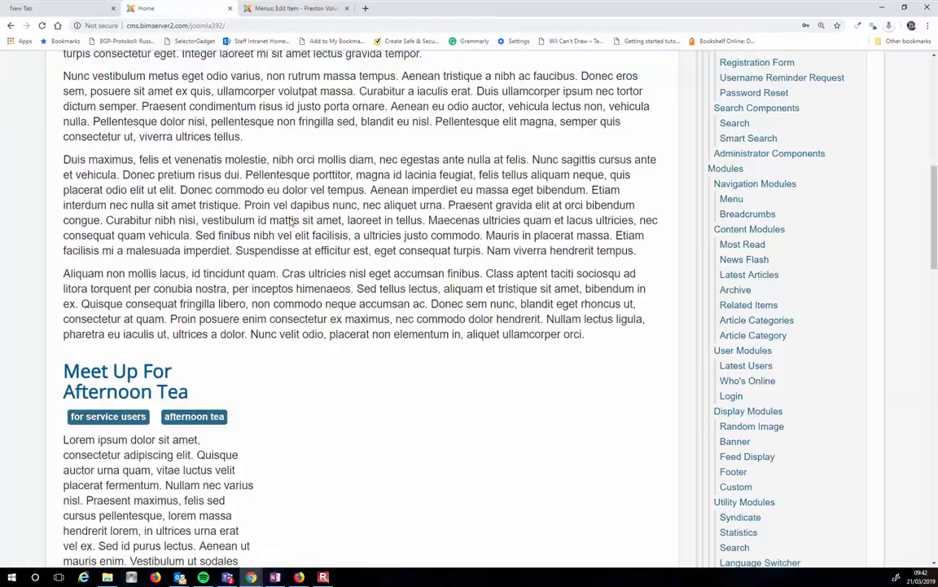
scroll(204, 244, "up", 4)
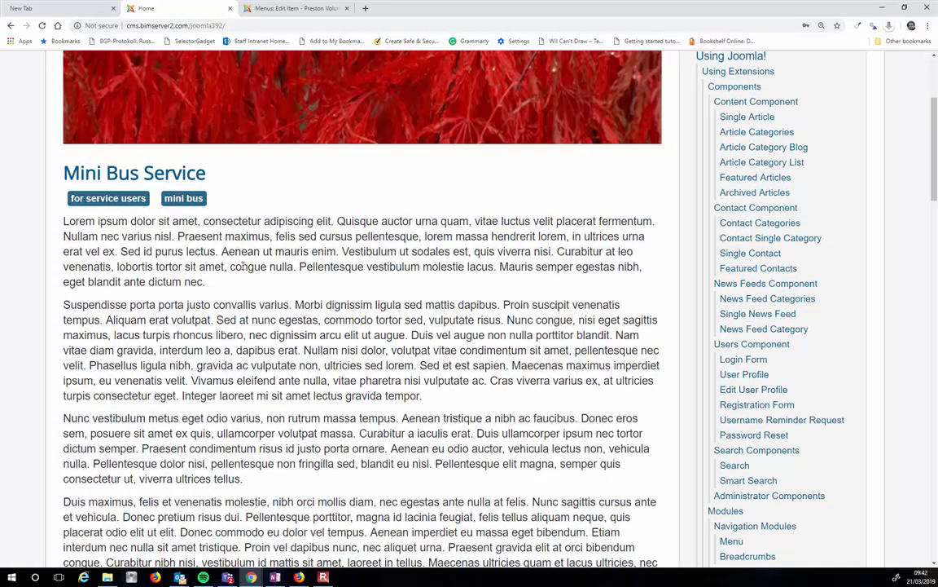
left_click(293, 8)
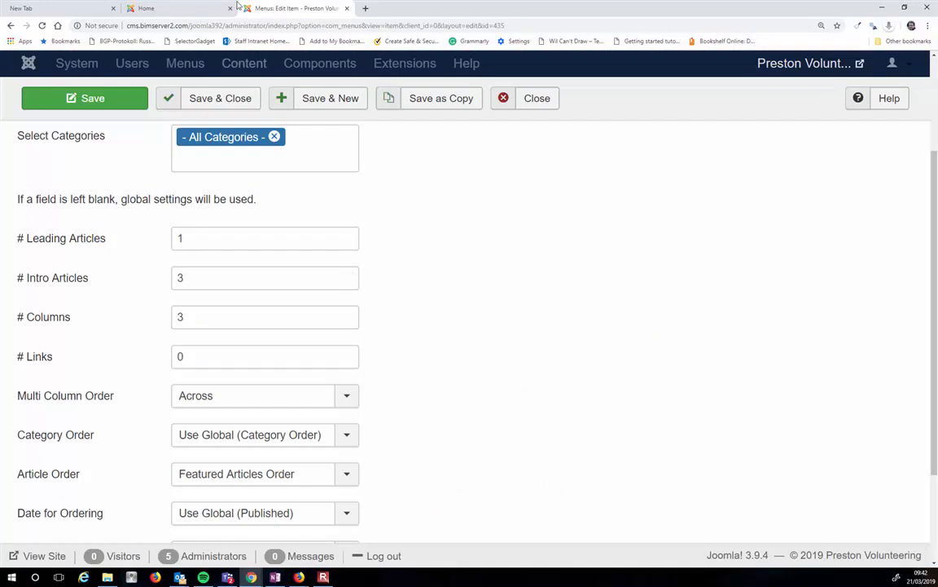
left_click(147, 8)
scroll(206, 285, "down", 4)
scroll(206, 285, "down", 4)
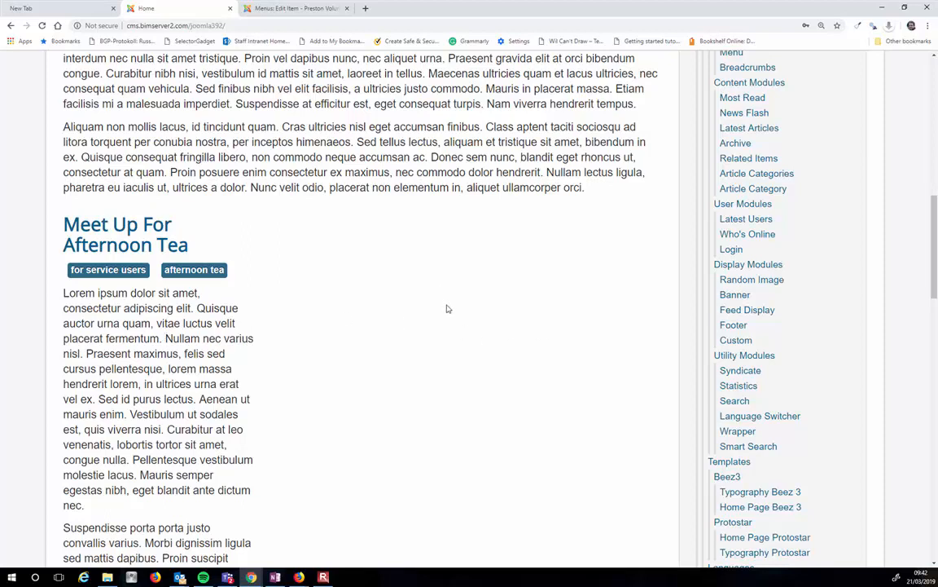
left_click(303, 10)
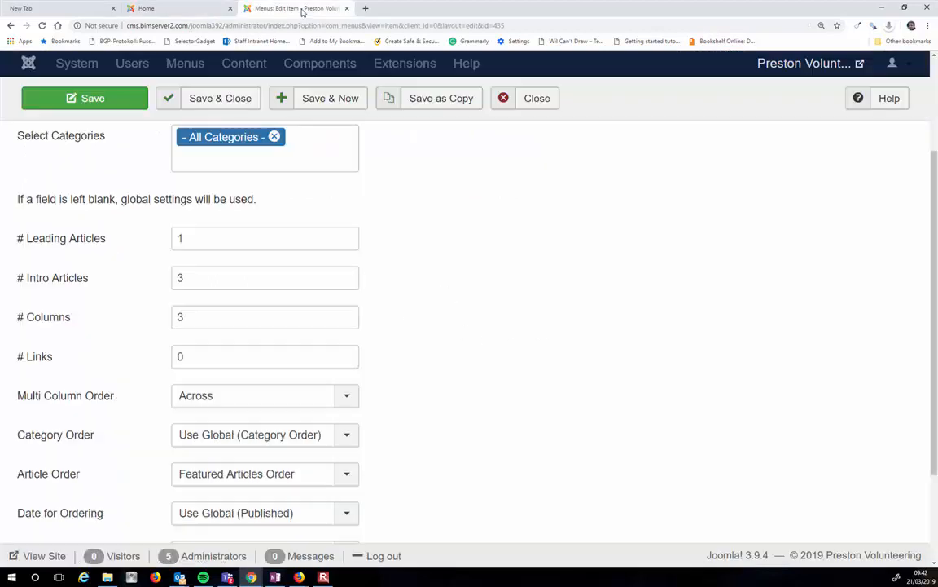
left_click(195, 8)
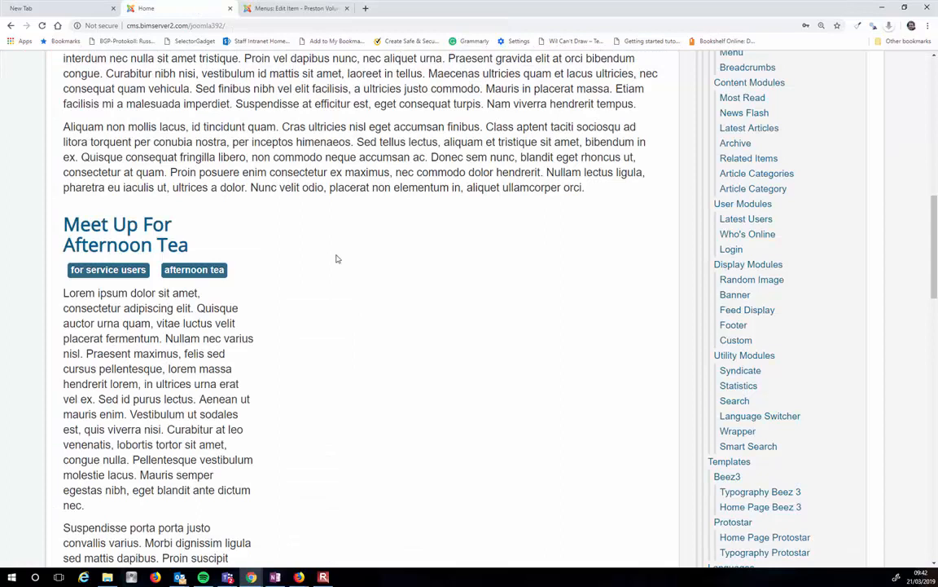
scroll(337, 257, "up", 15)
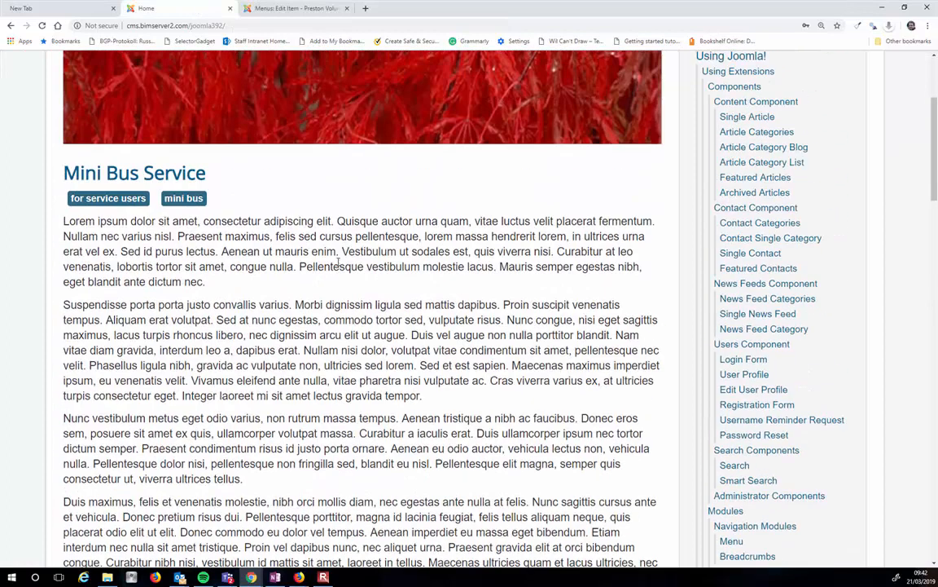
Set the Home menu item's number of leading articles to 2 and save it.
left_click(271, 9)
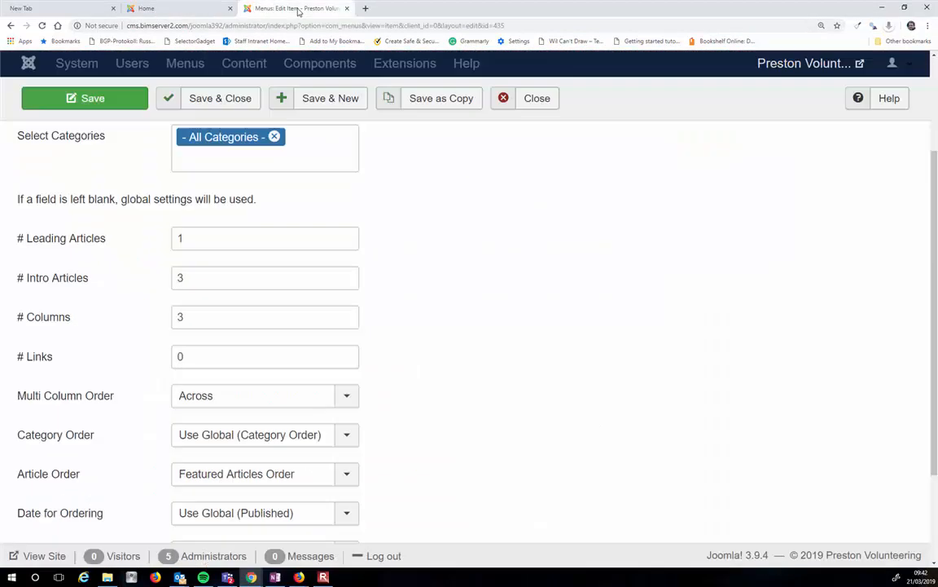
left_click(345, 237)
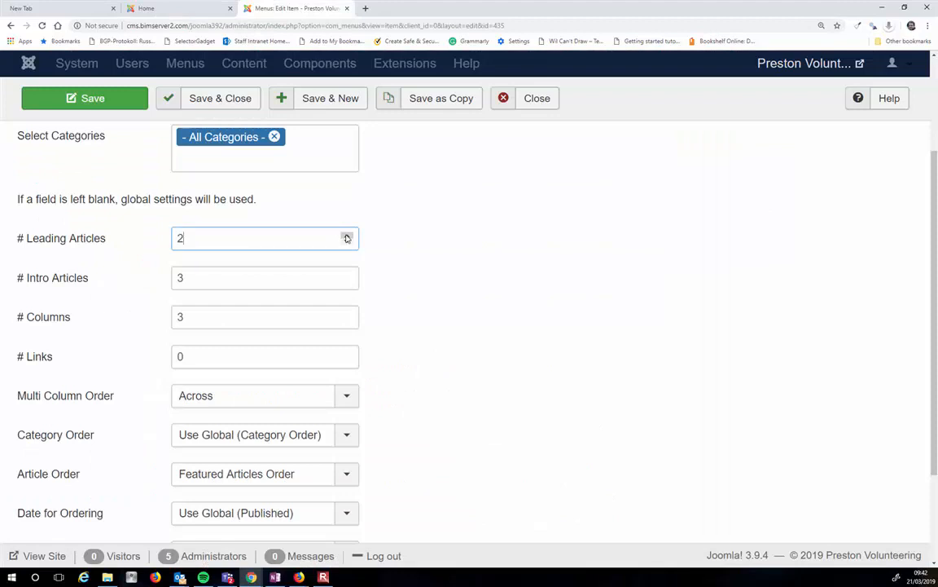
left_click(129, 108)
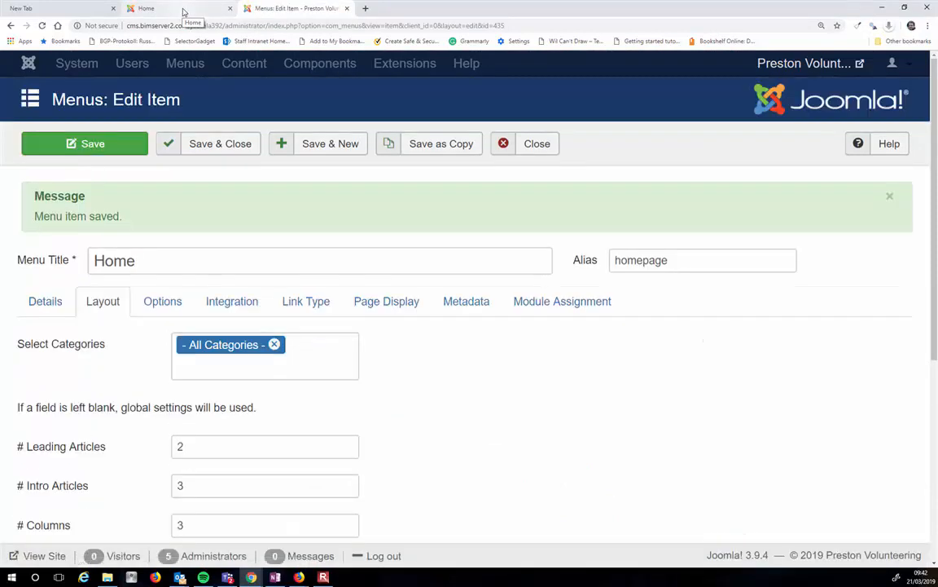
Reload the public home page and examine the width at which each featured article is displayed.
left_click(185, 10)
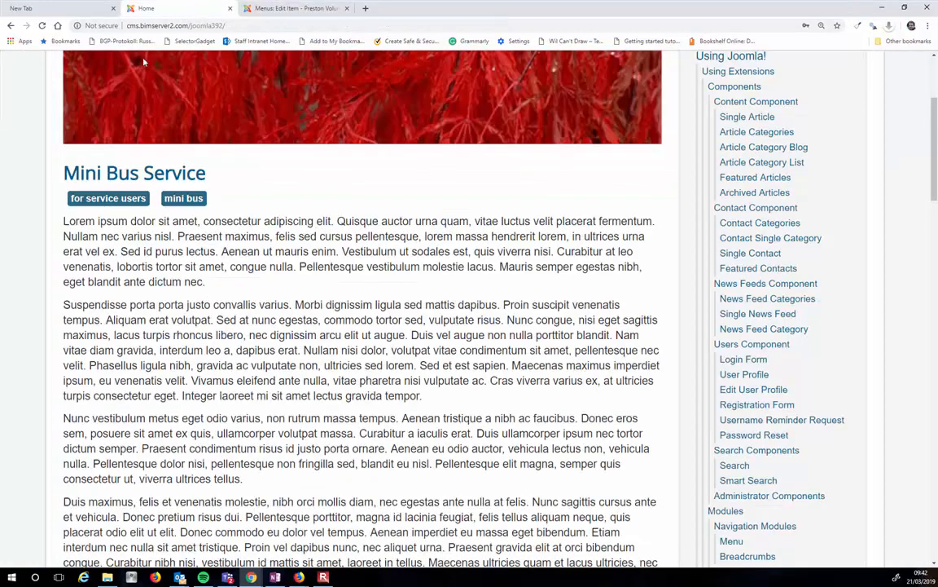
left_click(43, 25)
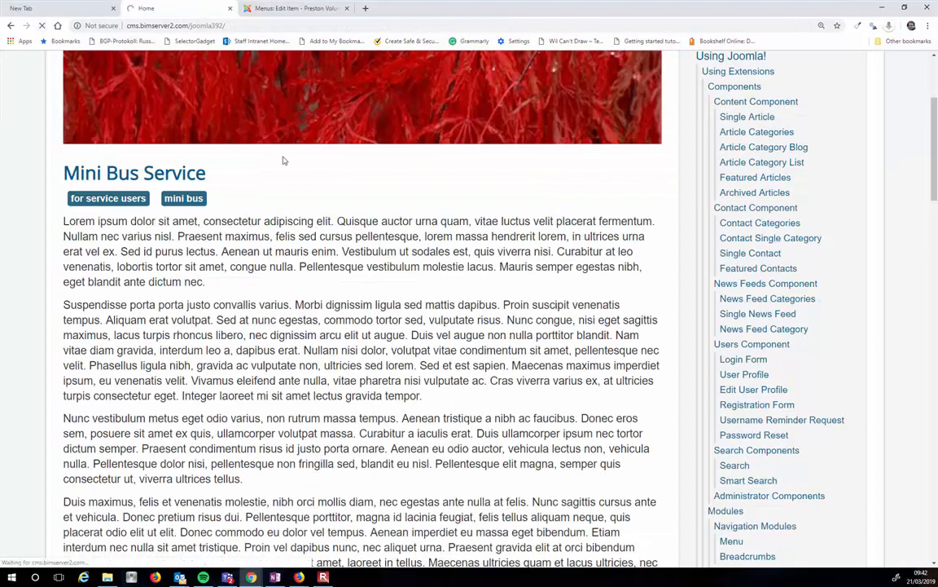
scroll(279, 220, "down", 2)
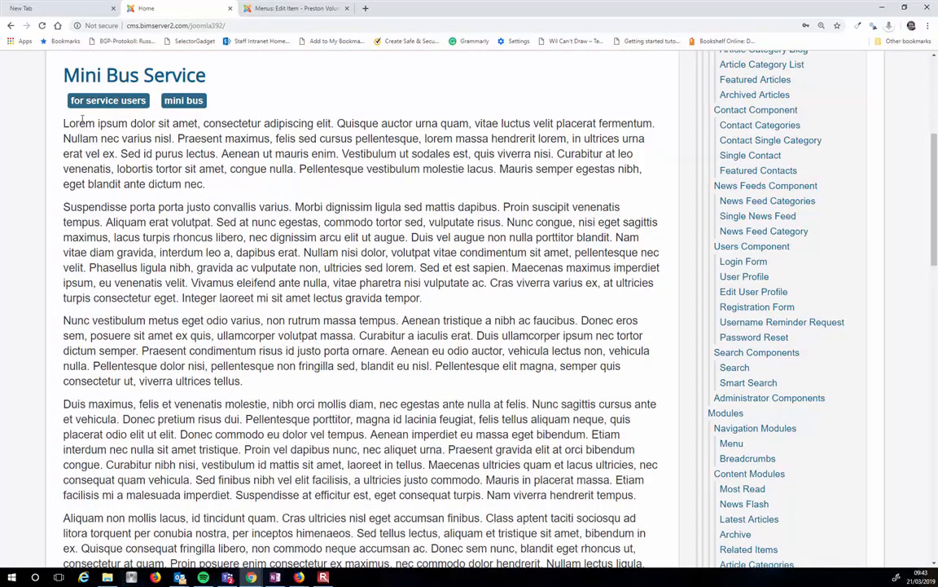
scroll(313, 185, "down", 9)
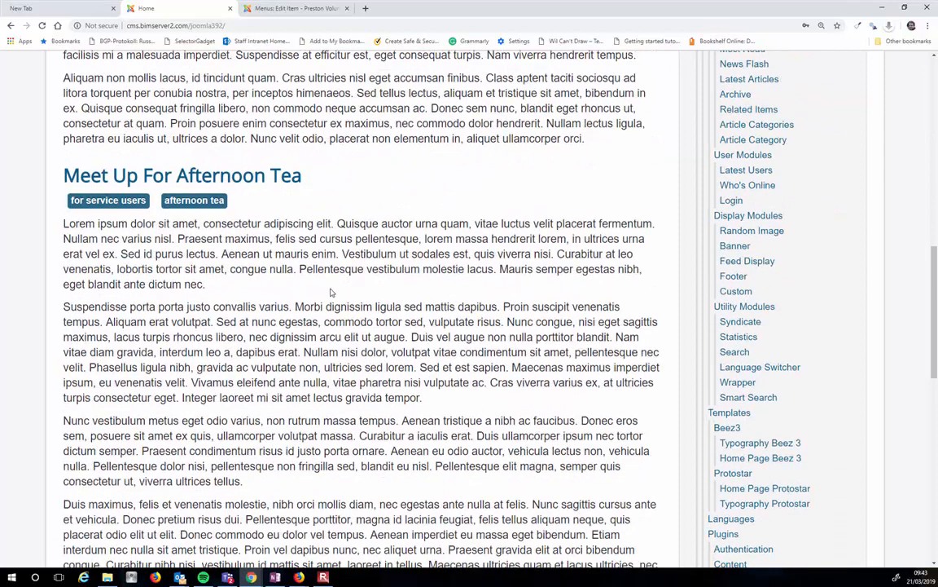
scroll(330, 296, "up", 9)
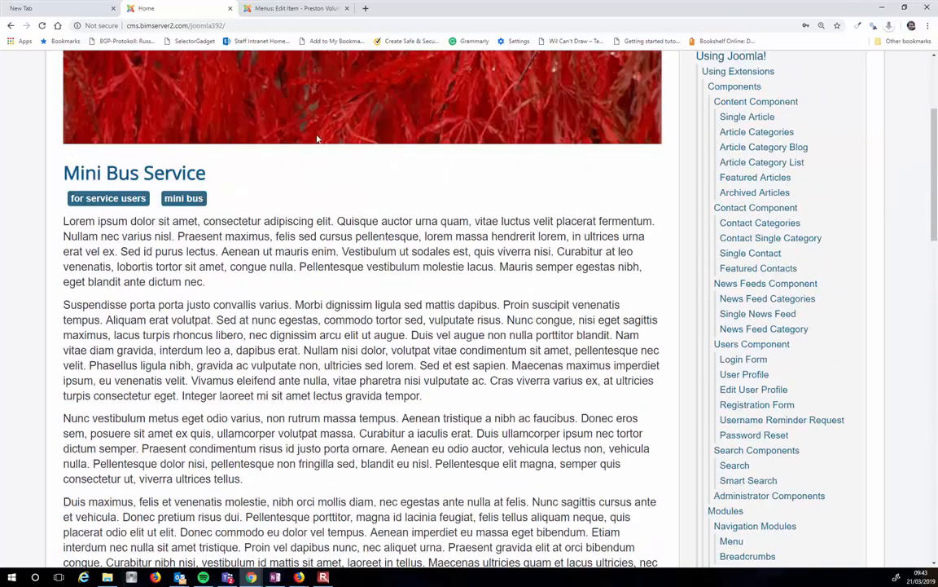
Set the Home item's leading articles to 0, intro articles to 2 and columns to 2, save it and reload the public home page.
left_click(285, 8)
scroll(300, 301, "down", 2)
left_click(347, 353)
left_click(347, 353)
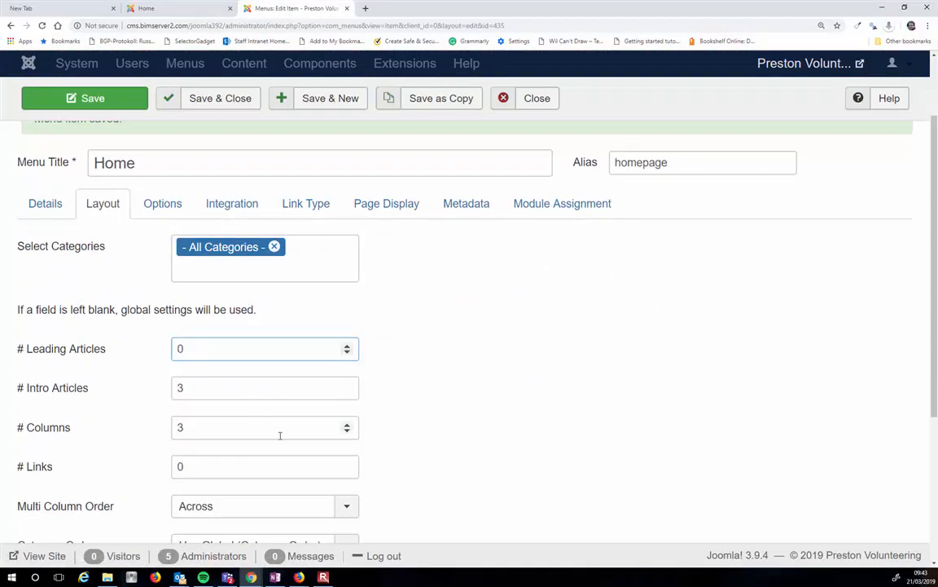
left_click(347, 431)
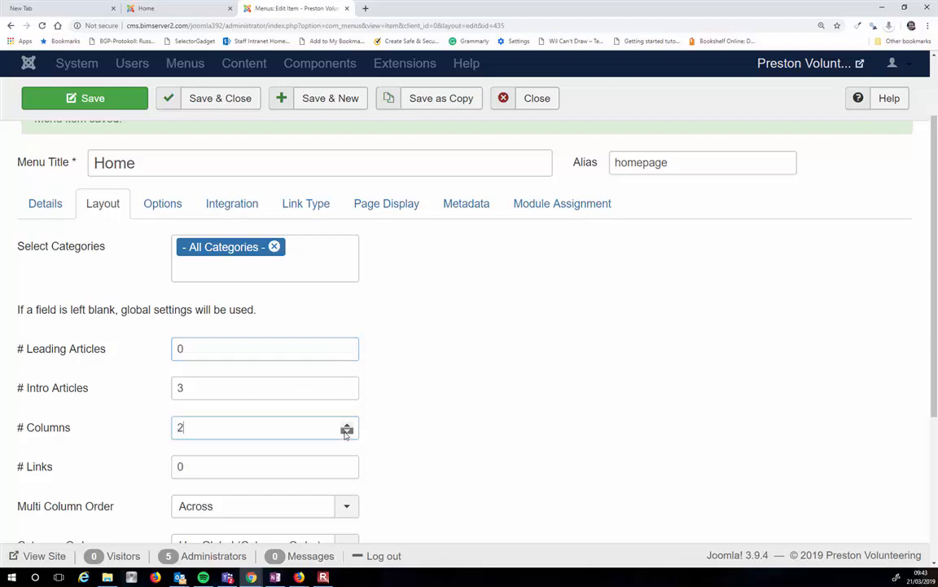
left_click(347, 392)
scroll(310, 412, "down", 2)
scroll(309, 412, "up", 1)
left_click(109, 99)
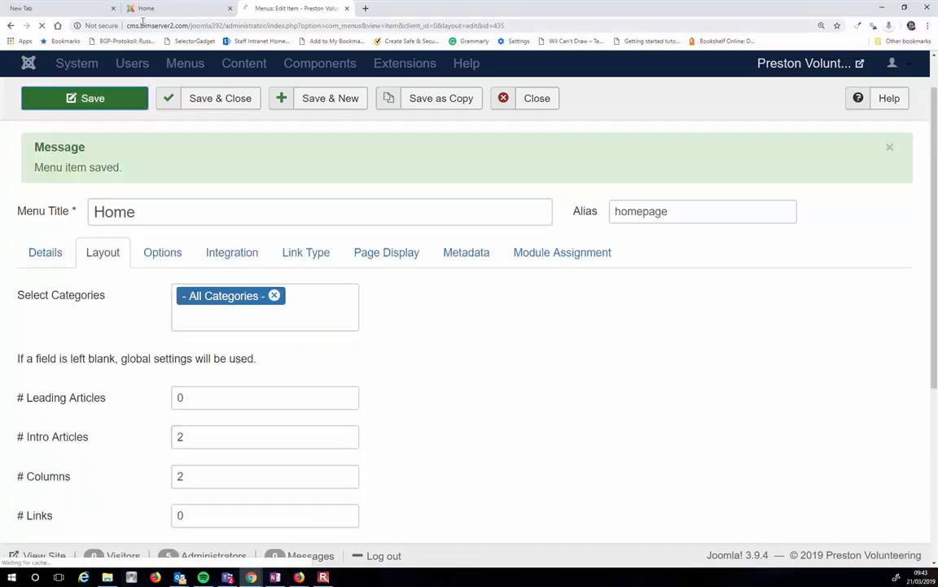
left_click(164, 13)
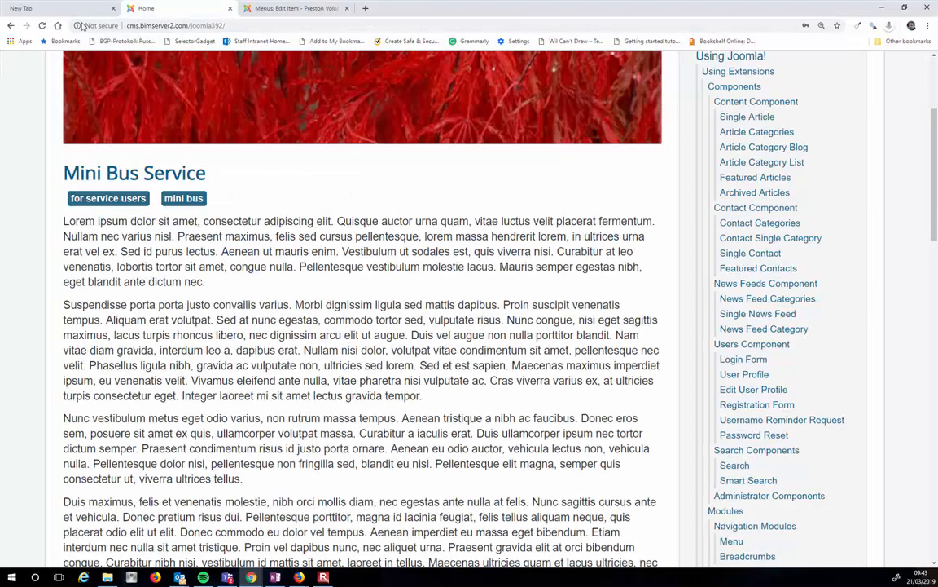
left_click(43, 25)
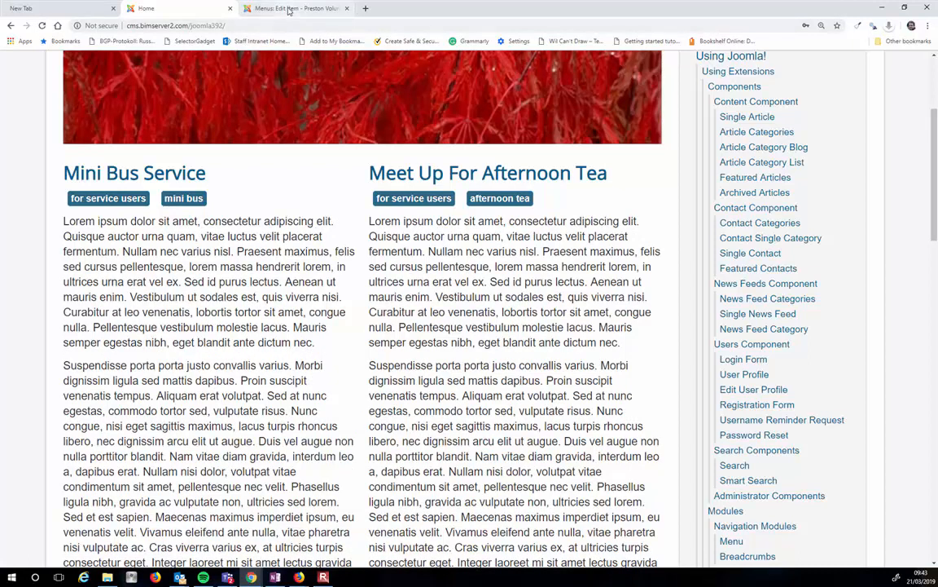
Set the Home item's links to 2, columns to 0 and intro articles to 0, save it and reload the public home page.
left_click(287, 9)
scroll(313, 314, "down", 3)
scroll(312, 314, "down", 1)
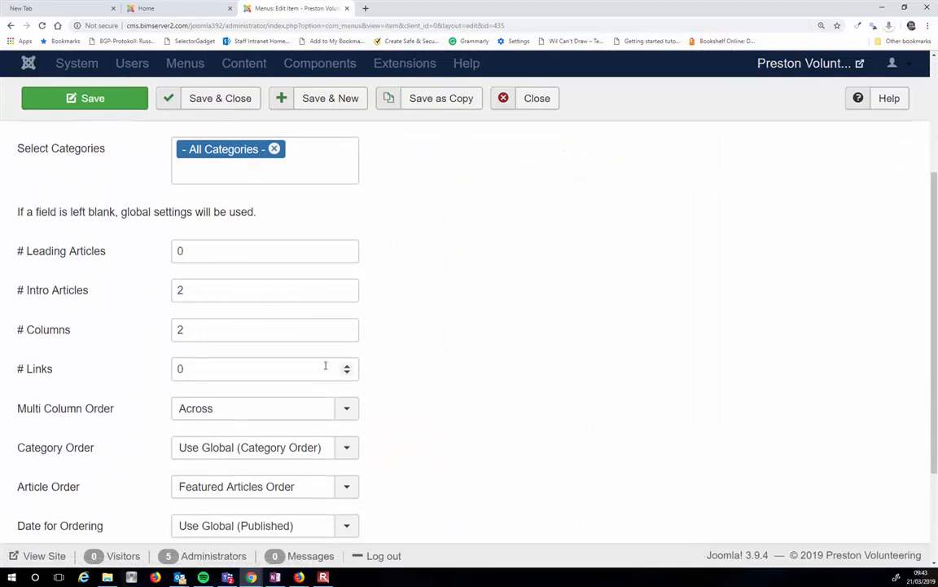
left_click(347, 366)
left_click(347, 366)
left_click(347, 334)
left_click(347, 333)
left_click(347, 294)
left_click(347, 294)
mouse_move(80, 255)
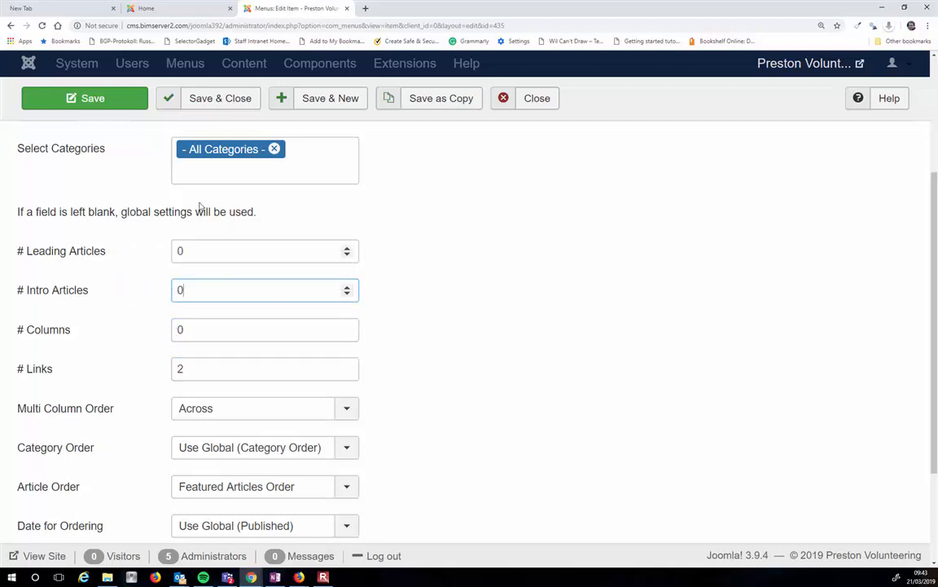
left_click(123, 100)
left_click(188, 10)
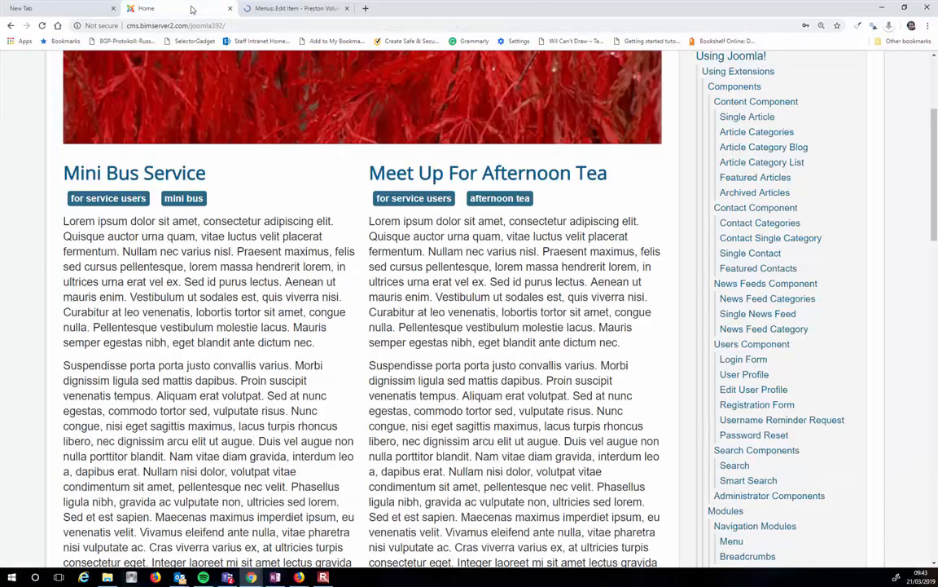
left_click(43, 25)
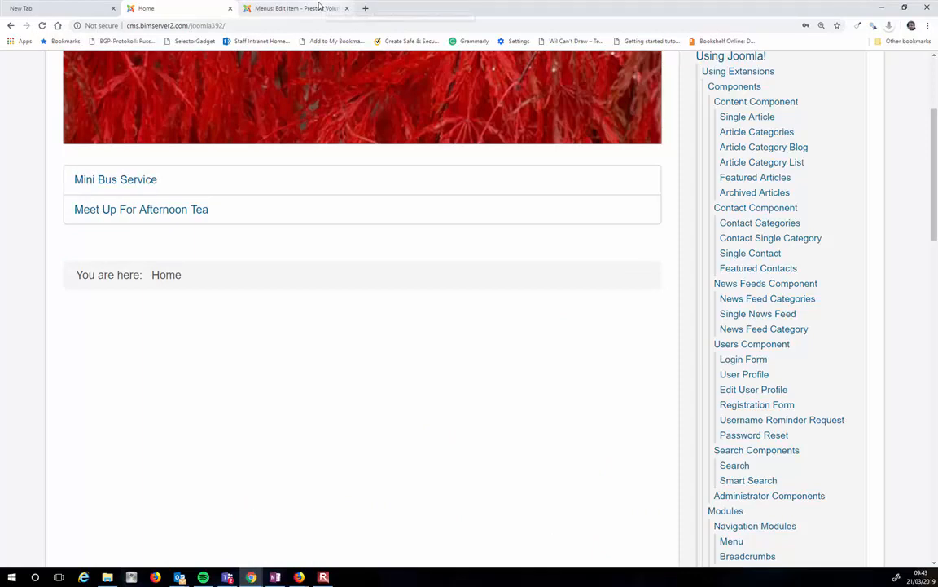
Set the Home menu item's columns to 2, intro articles to 2 and links to 0.
left_click(290, 10)
scroll(343, 335, "down", 2)
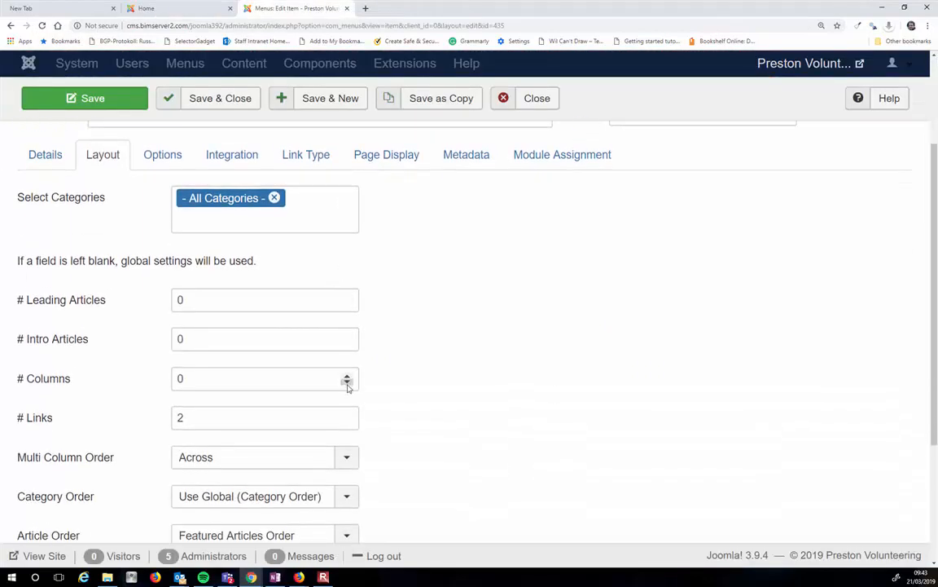
left_click(347, 375)
left_click(347, 375)
left_click(347, 334)
left_click(347, 335)
left_click(347, 421)
left_click(347, 421)
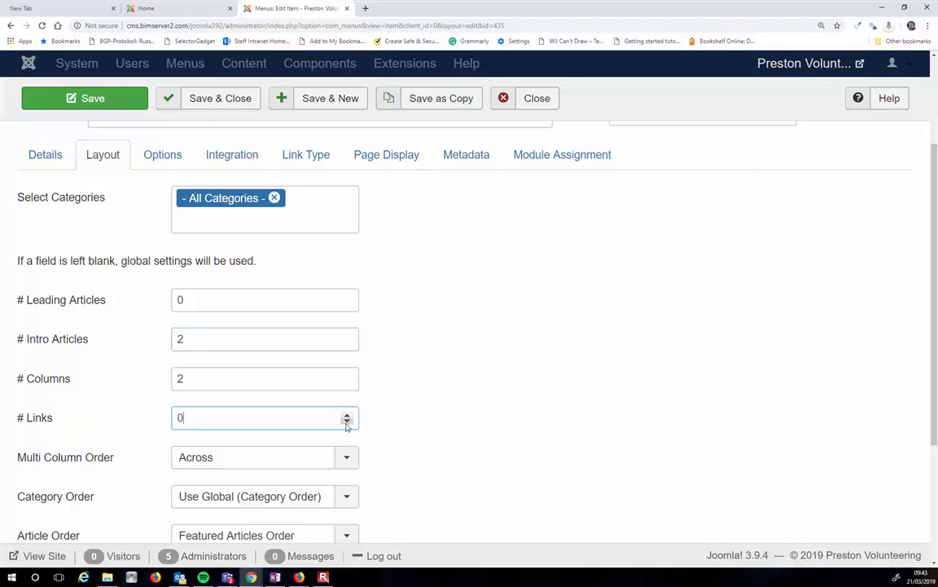
Review the Multi Column Order choices and the remaining ordering and pagination settings of the Home menu item.
scroll(374, 421, "down", 2)
left_click(347, 318)
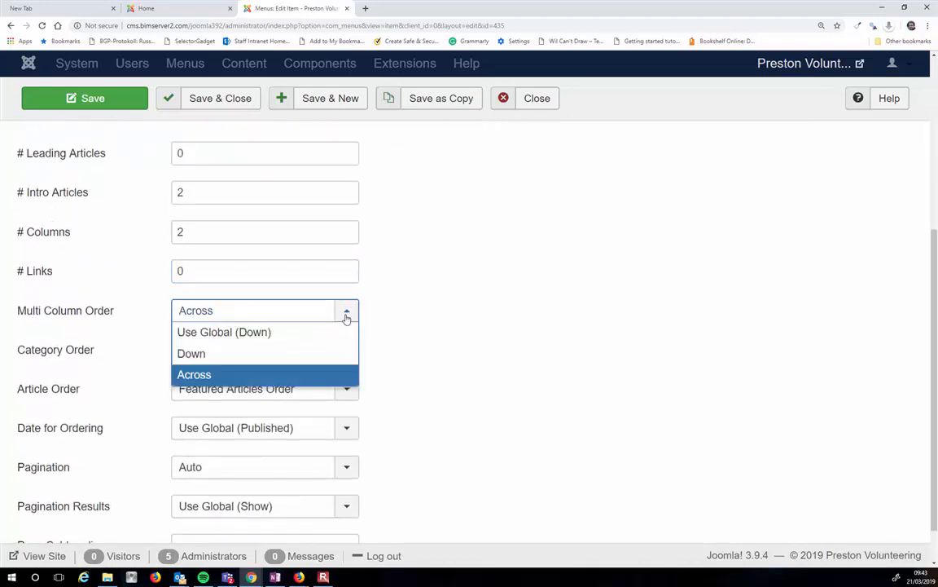
left_click(477, 321)
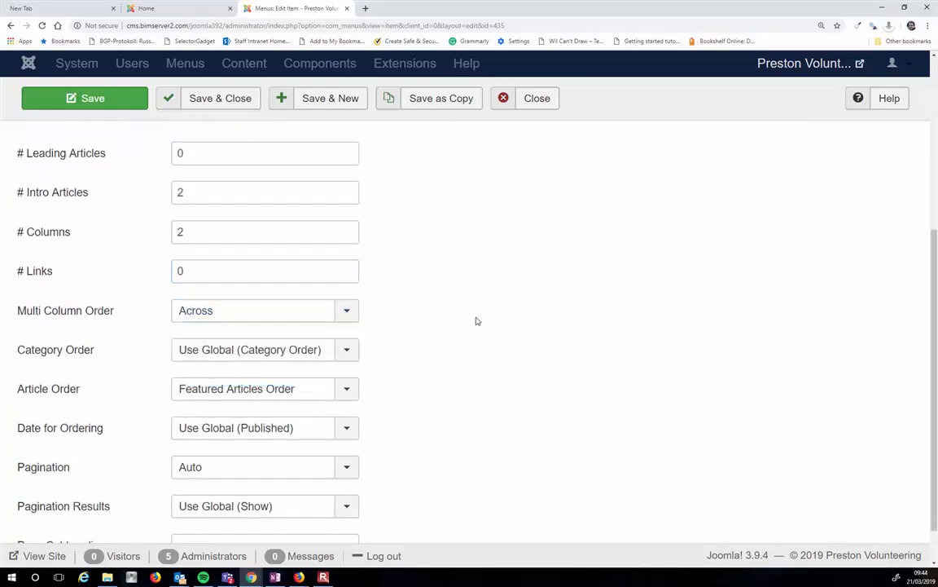
scroll(438, 352, "down", 2)
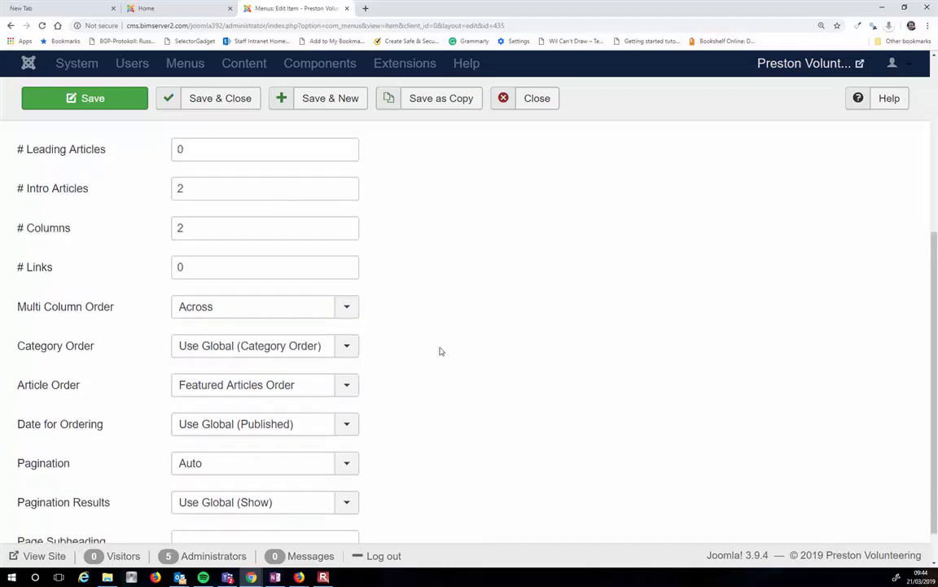
Save the Home menu item and reload the public home page to check how the featured articles are arranged.
left_click(126, 103)
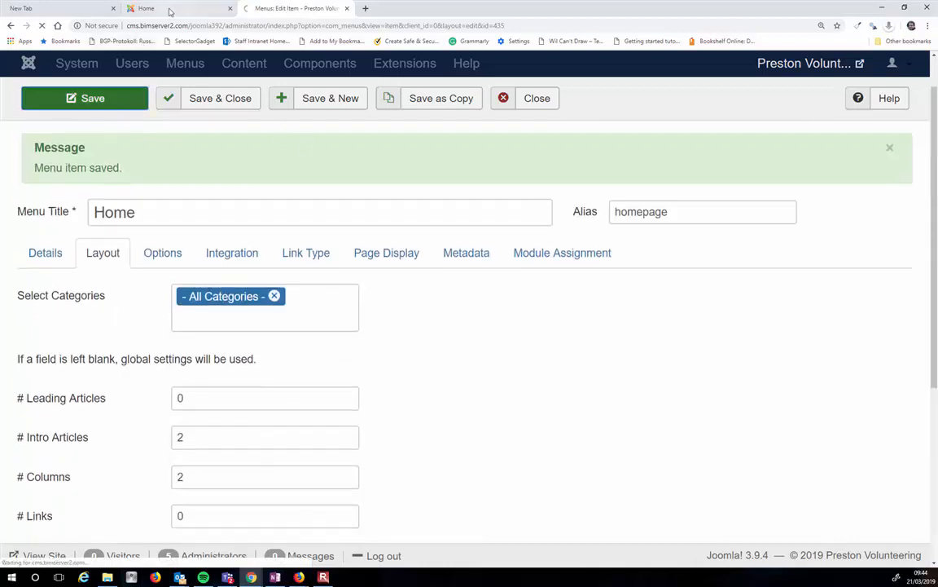
left_click(167, 8)
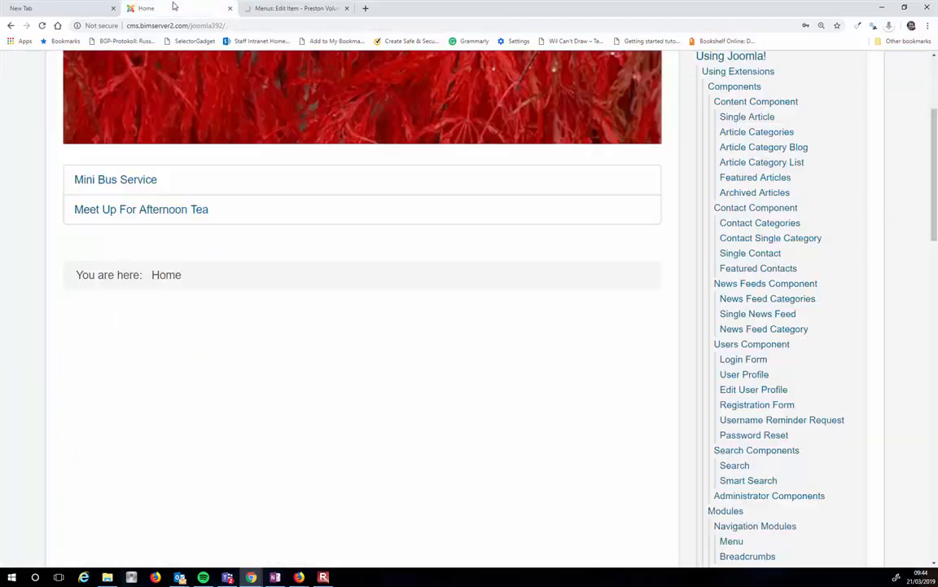
left_click(42, 25)
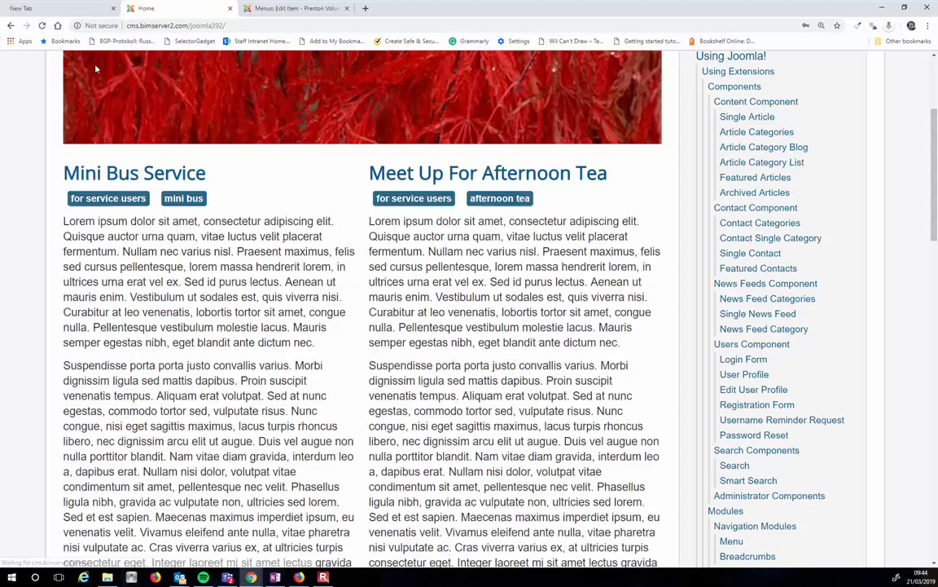
scroll(209, 217, "up", 5)
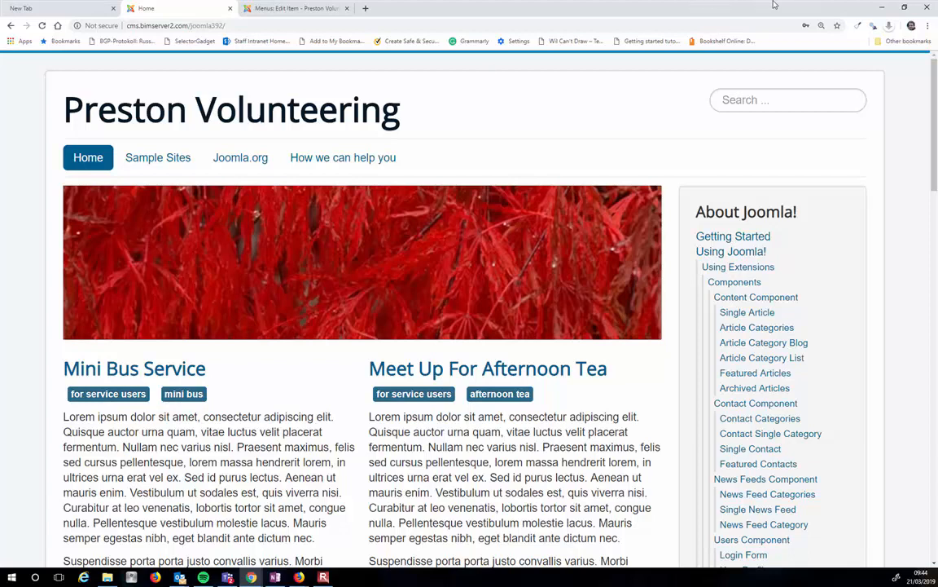
Return to the Home item's editor, then save and close it to get back to the Main Menu items list.
left_click(289, 8)
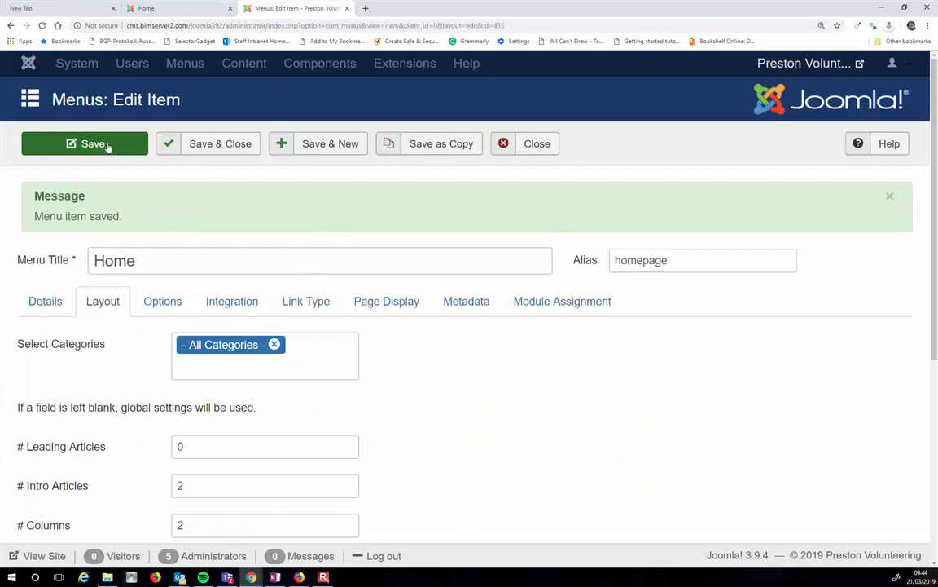
left_click(206, 150)
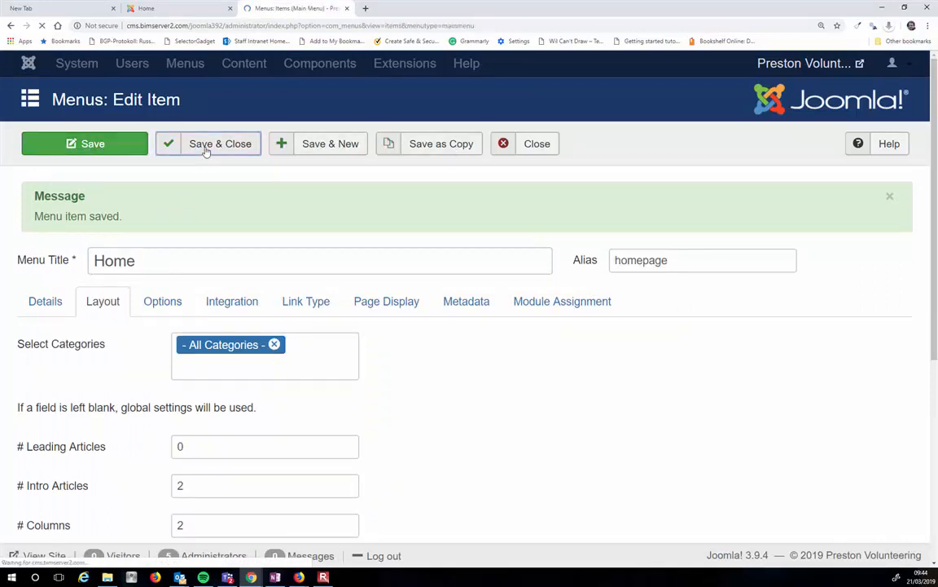
scroll(341, 375, "down", 1)
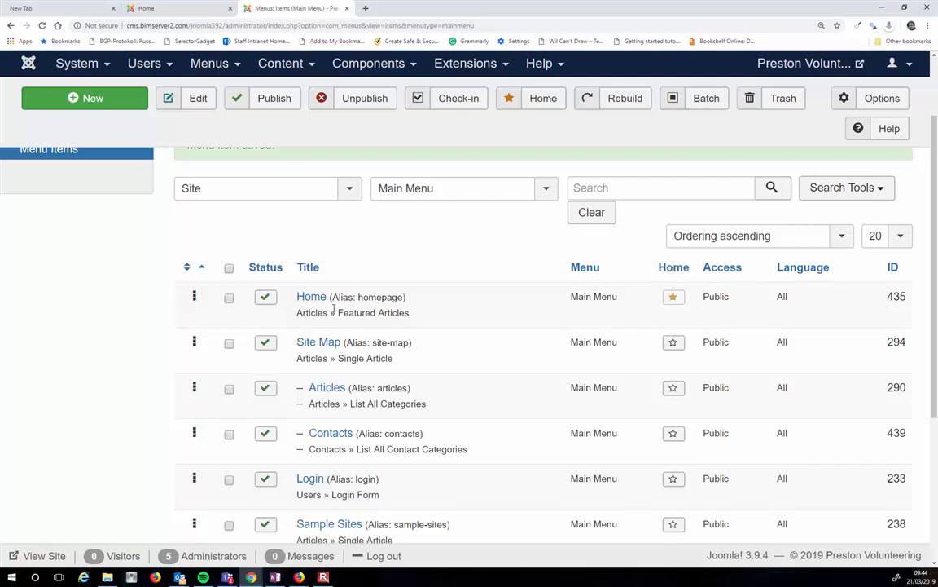
Reopen the Home item from the Main Menu list, review its layout settings, and save and close it.
left_click(312, 297)
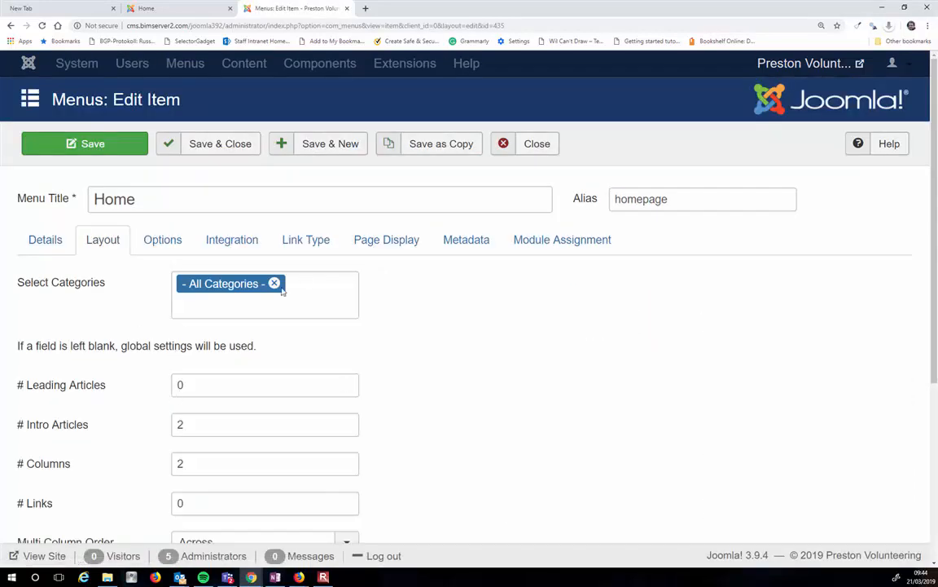
scroll(243, 351, "down", 3)
scroll(228, 354, "up", 4)
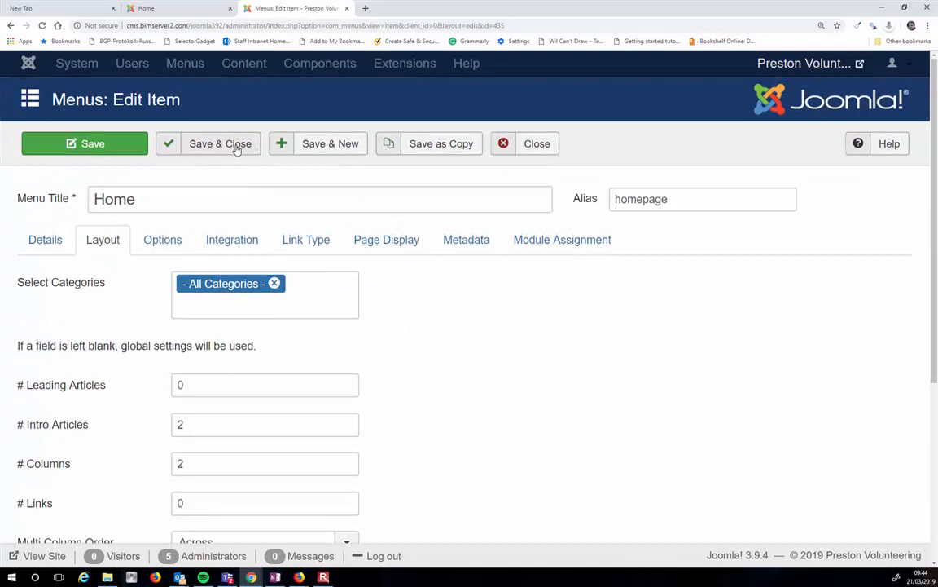
left_click(236, 146)
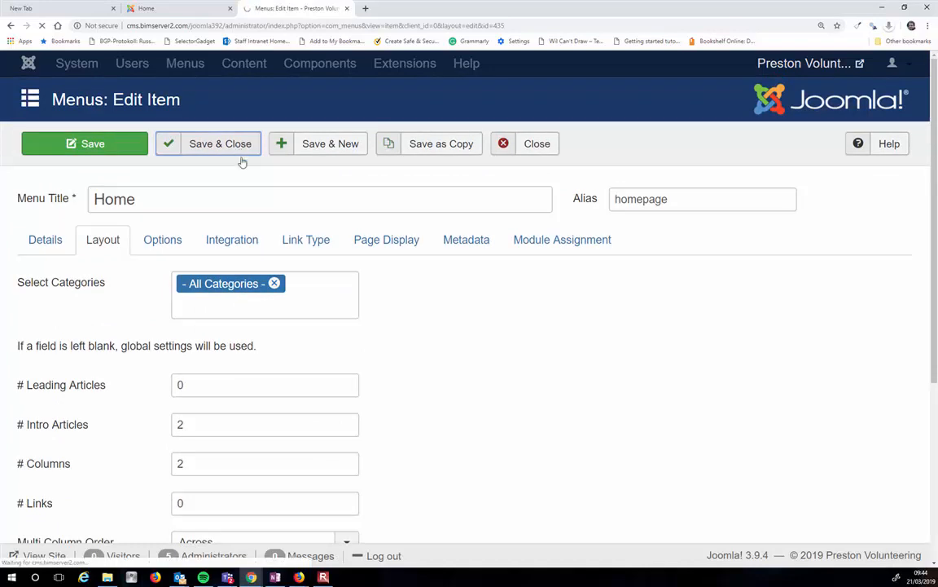